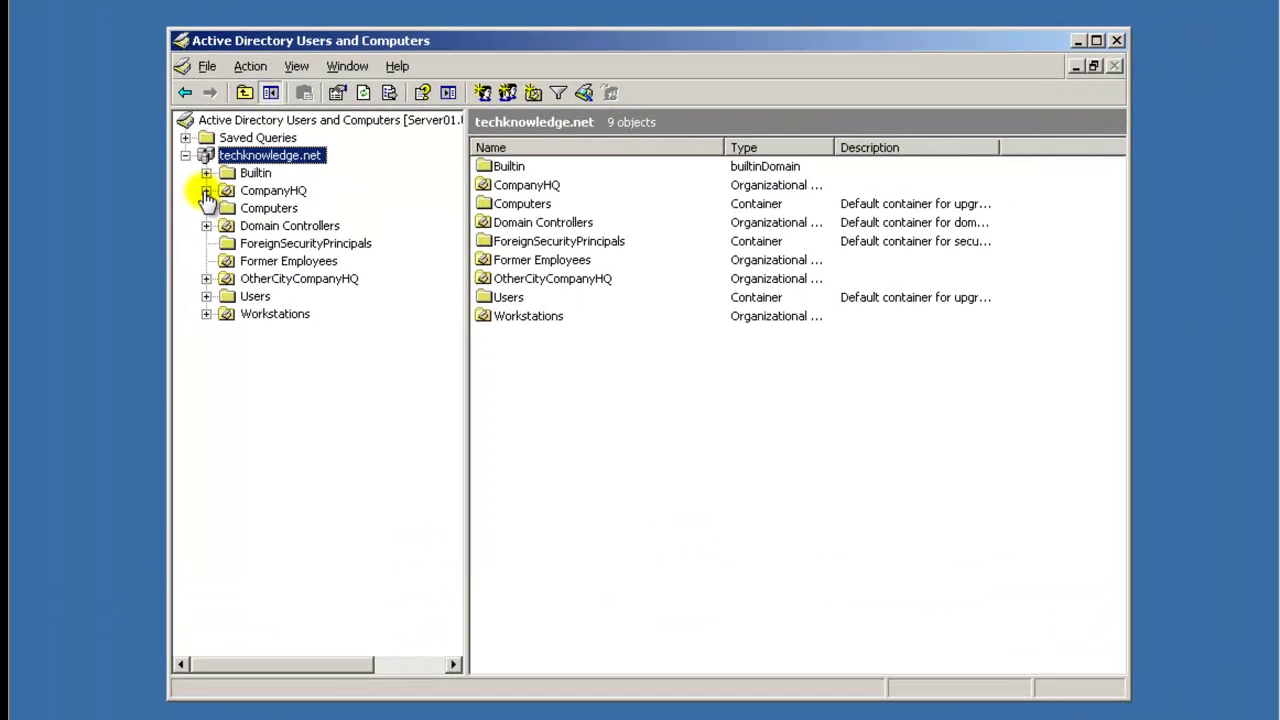
# Expand CompanyHQ and Information Technology, then select the empty Management OU.
pyautogui.click(266, 196)
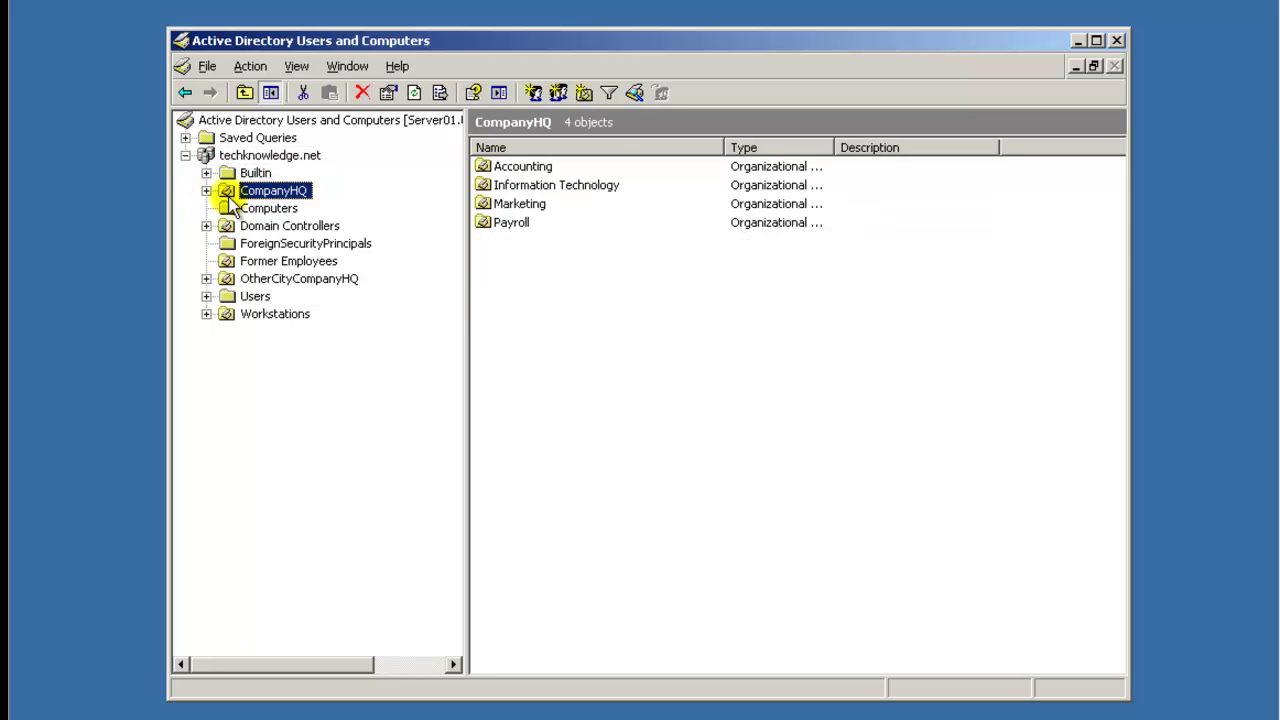
pyautogui.click(206, 191)
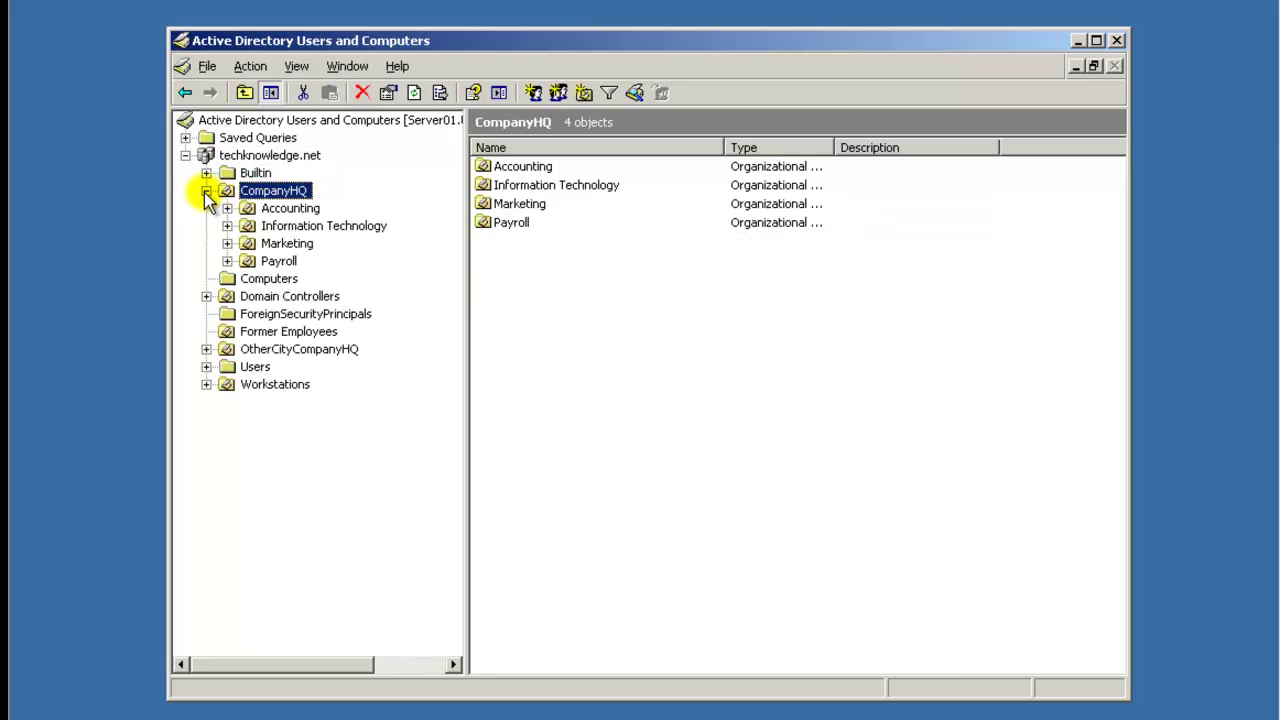
pyautogui.click(285, 225)
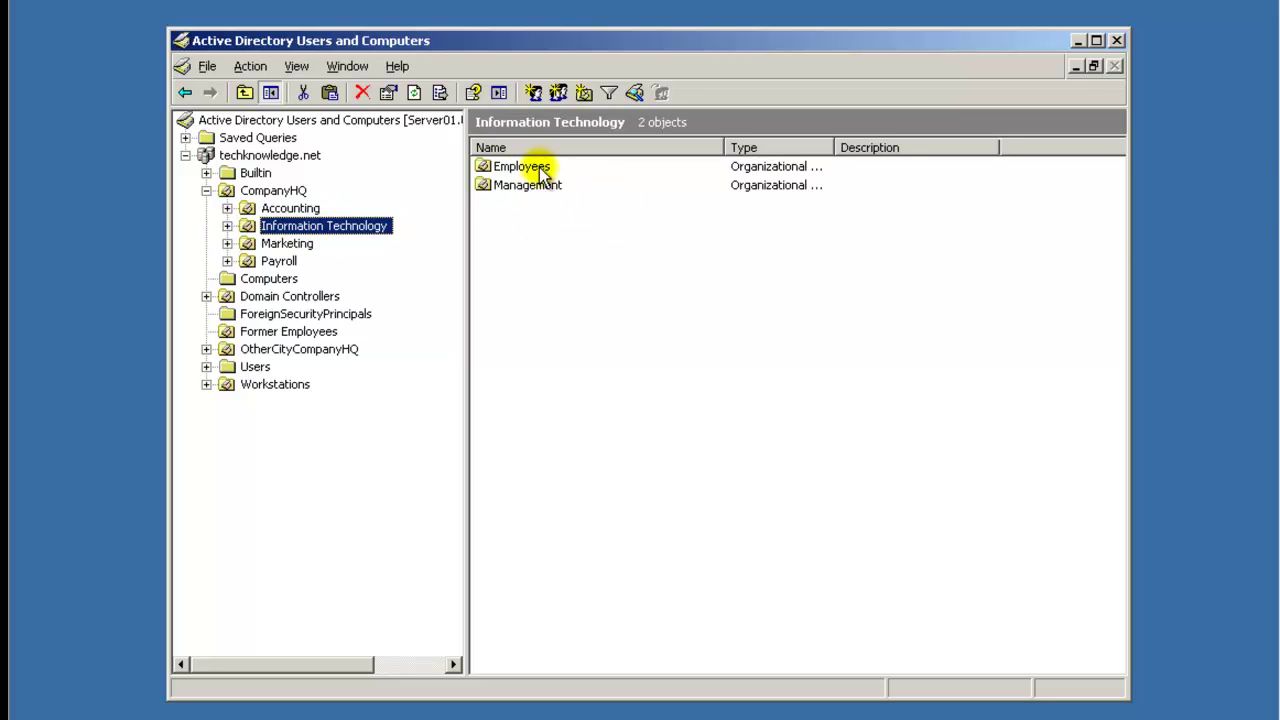
pyautogui.click(227, 227)
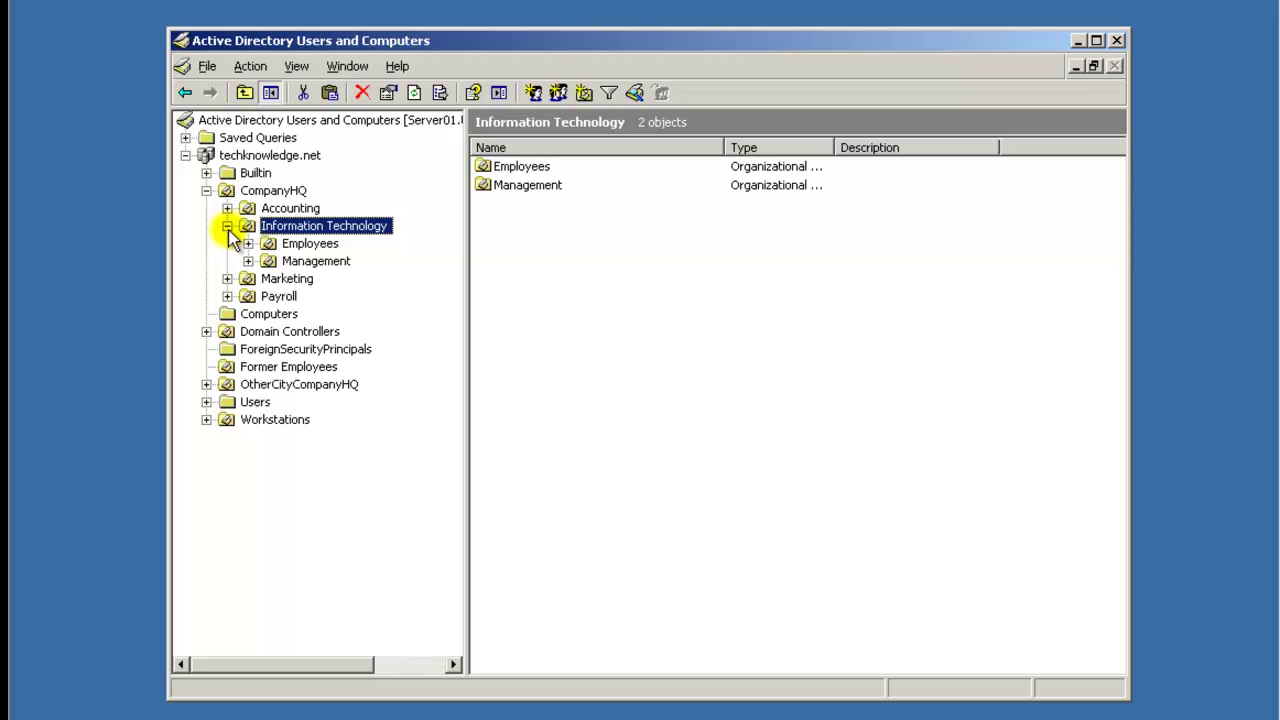
pyautogui.click(292, 262)
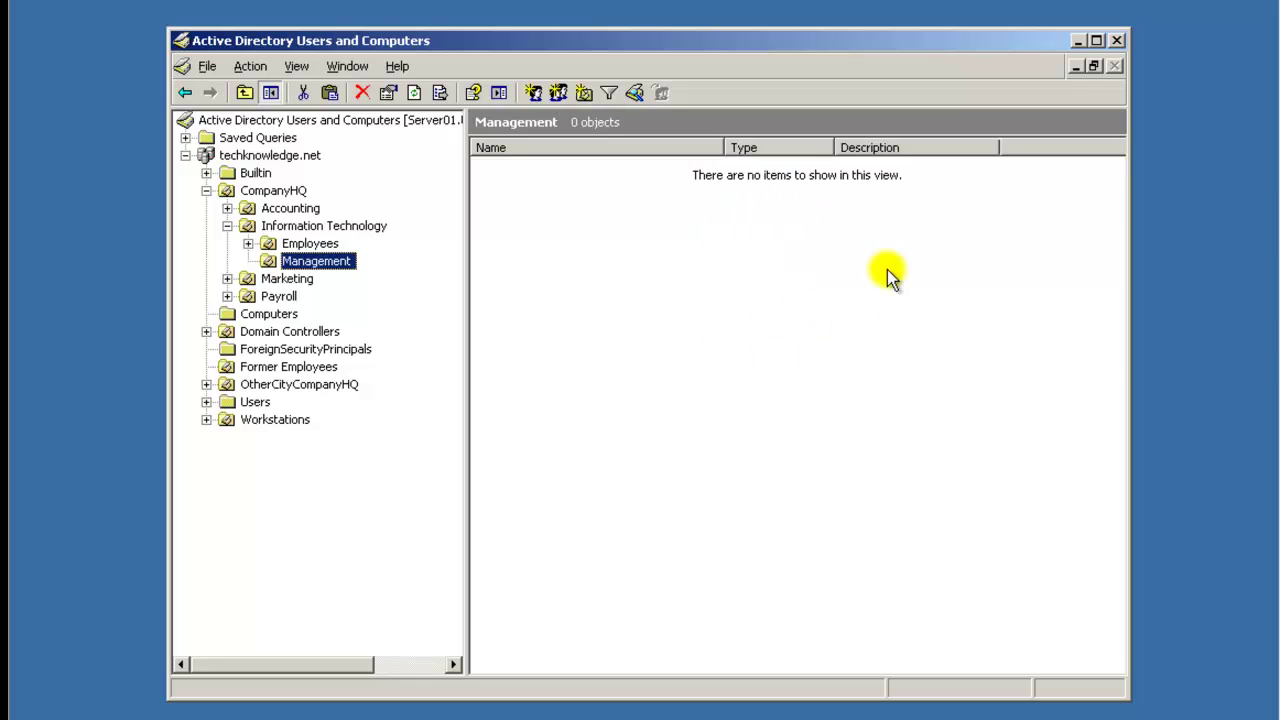
# Start a new user in Management with the new user's last name and logon name, then continue to the password page.
pyautogui.rightClick(710, 297)
pyautogui.moveTo(800, 376)
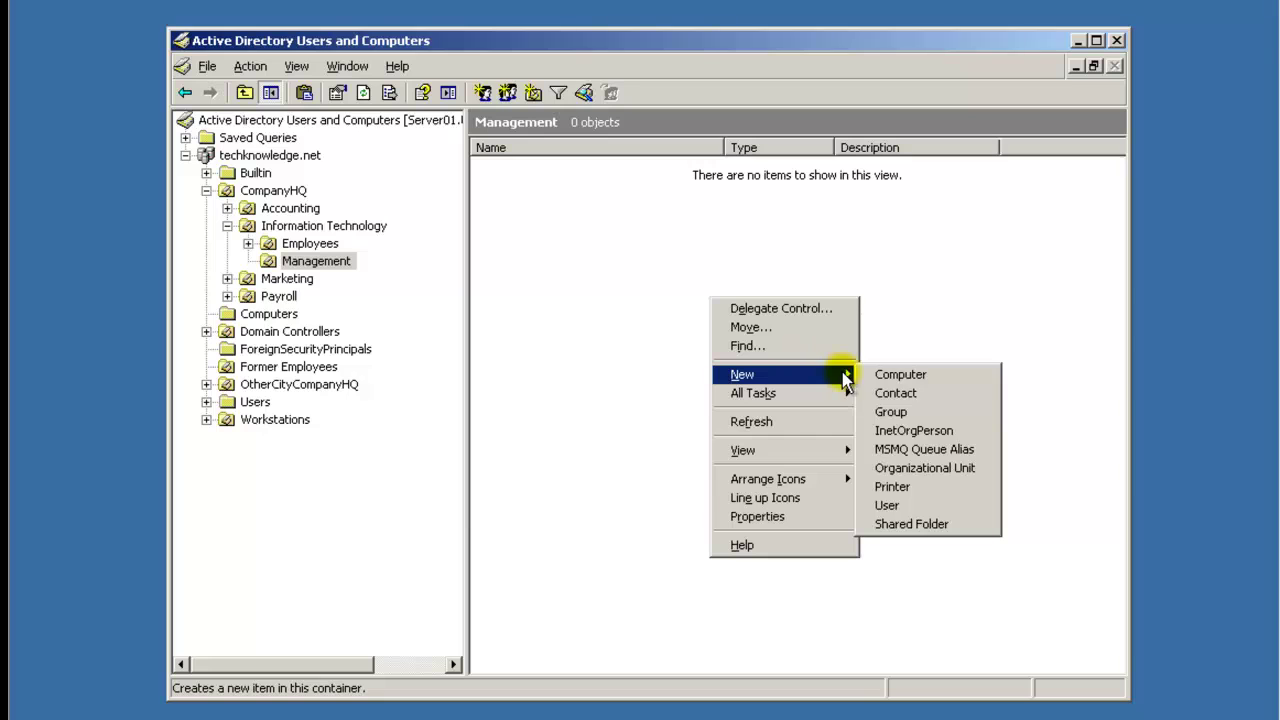
pyautogui.click(922, 506)
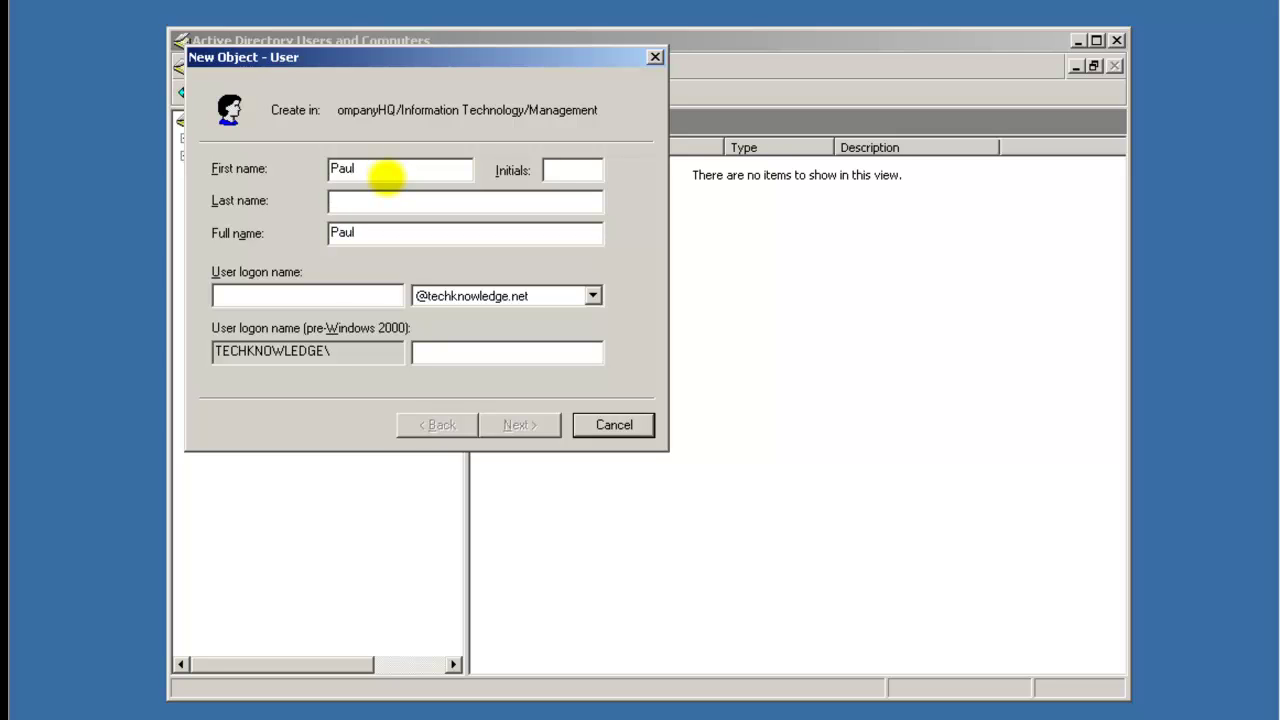
pyautogui.write('St.Onge')
pyautogui.press('Tab')
pyautogui.press('Tab')
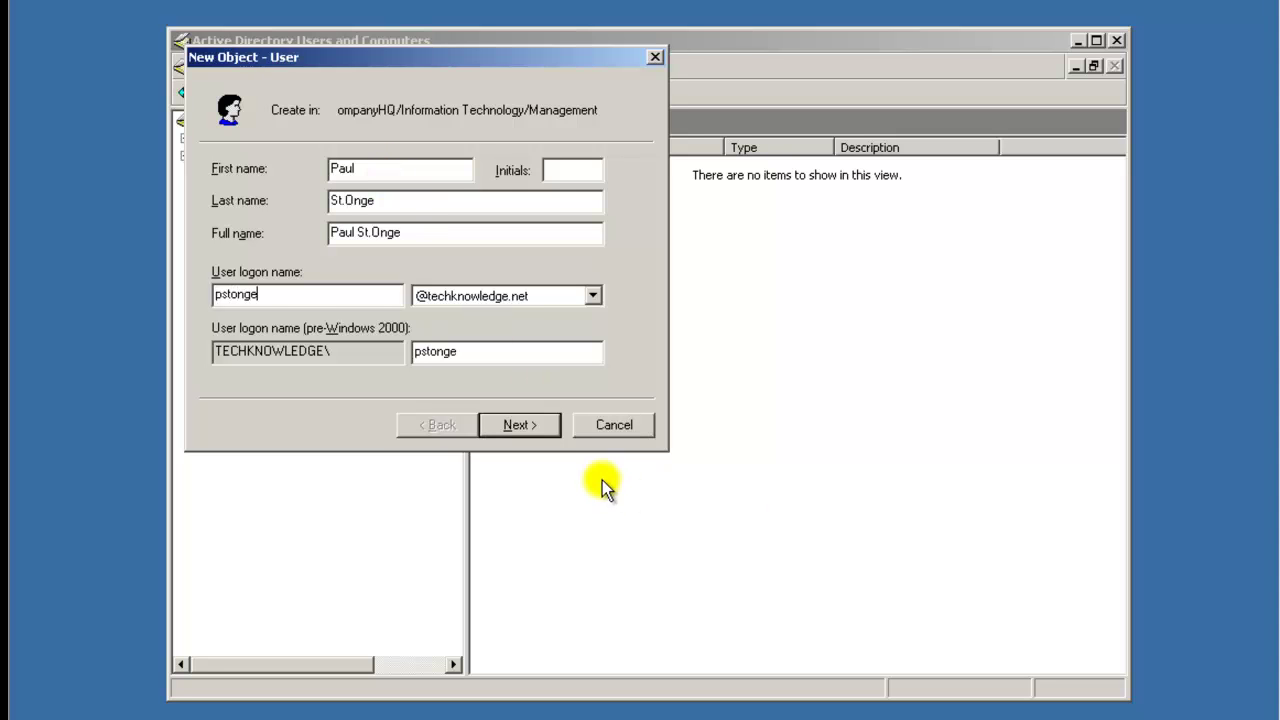
pyautogui.click(520, 427)
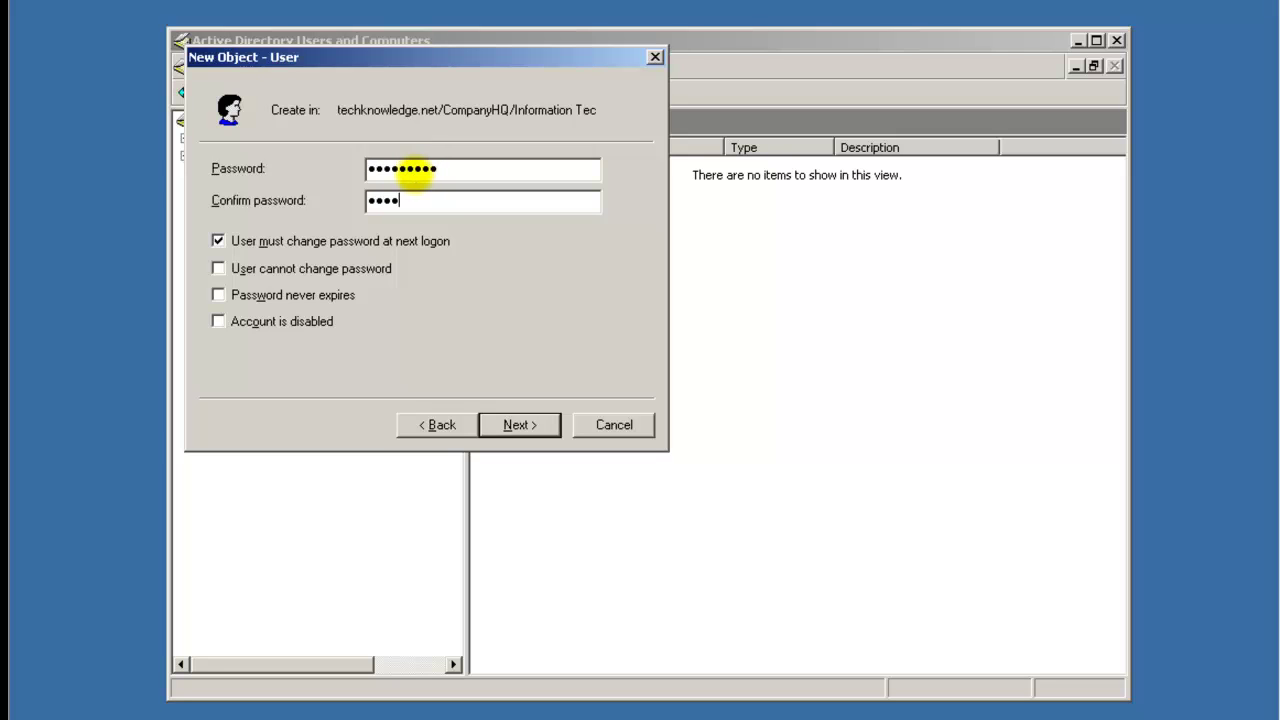
# Try to finish the user, acknowledge the password-policy error, and cancel the New Object - User wizard.
pyautogui.press('Return')
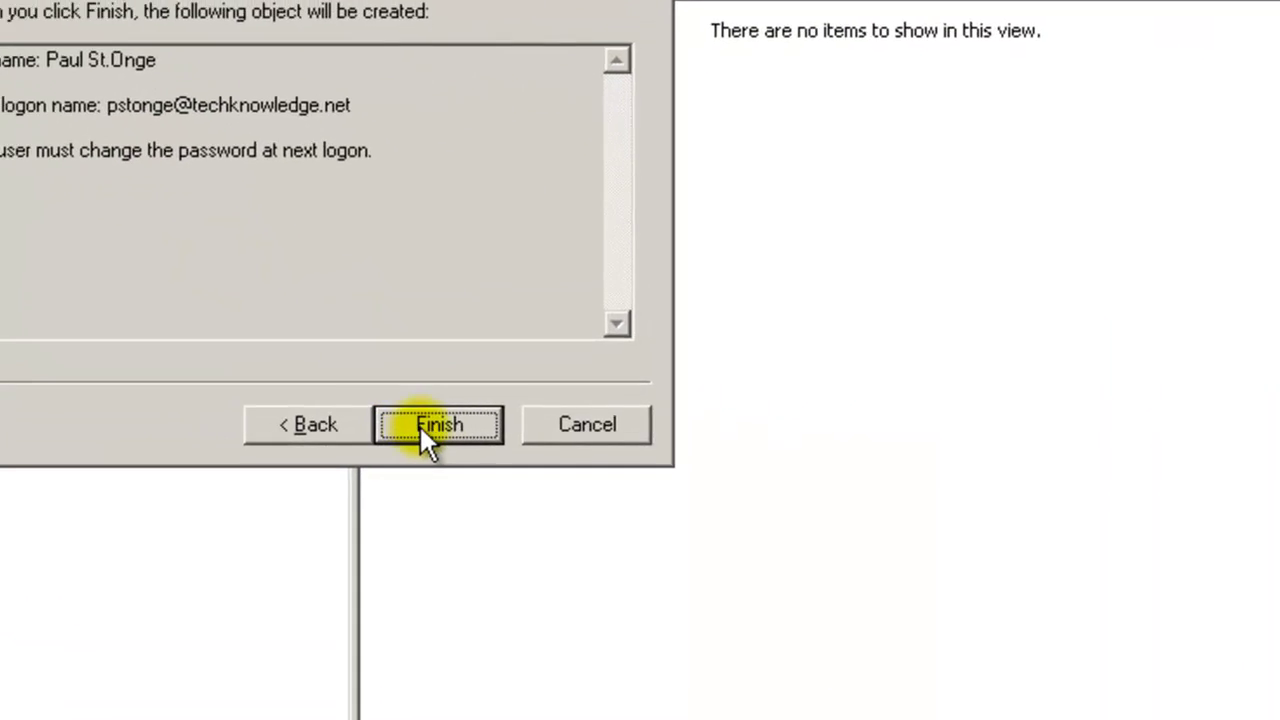
pyautogui.click(435, 426)
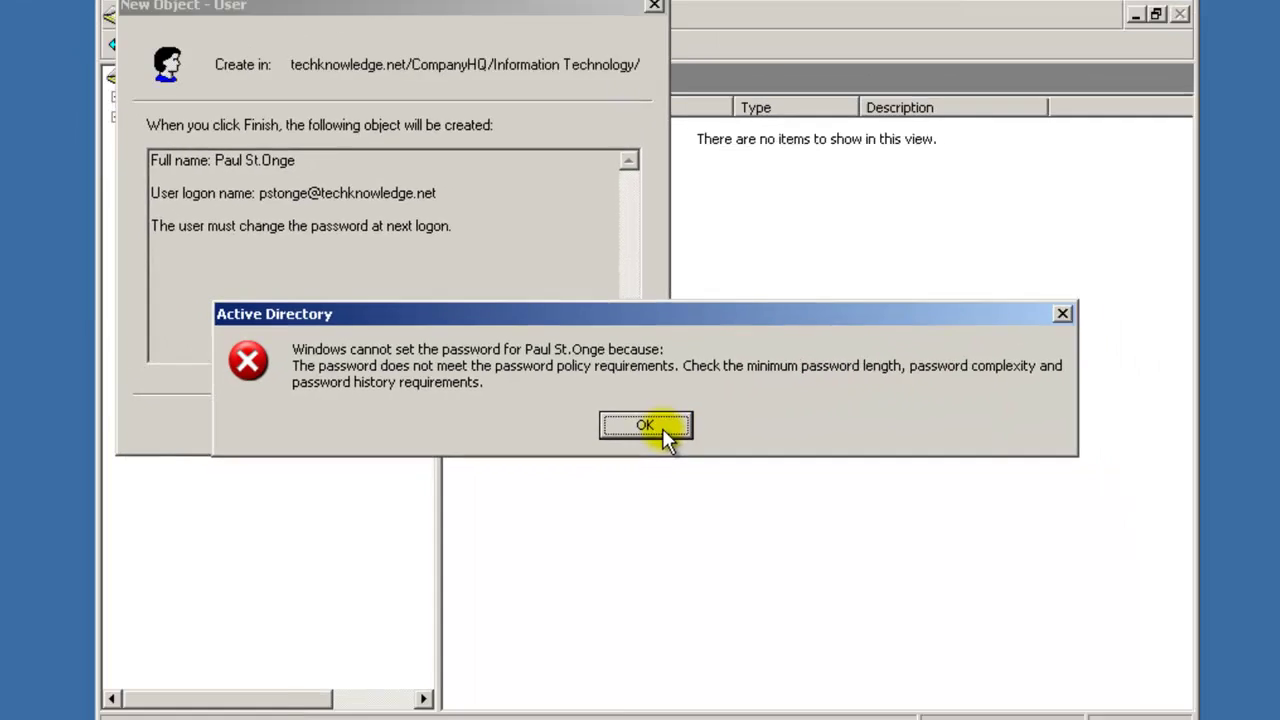
pyautogui.click(638, 425)
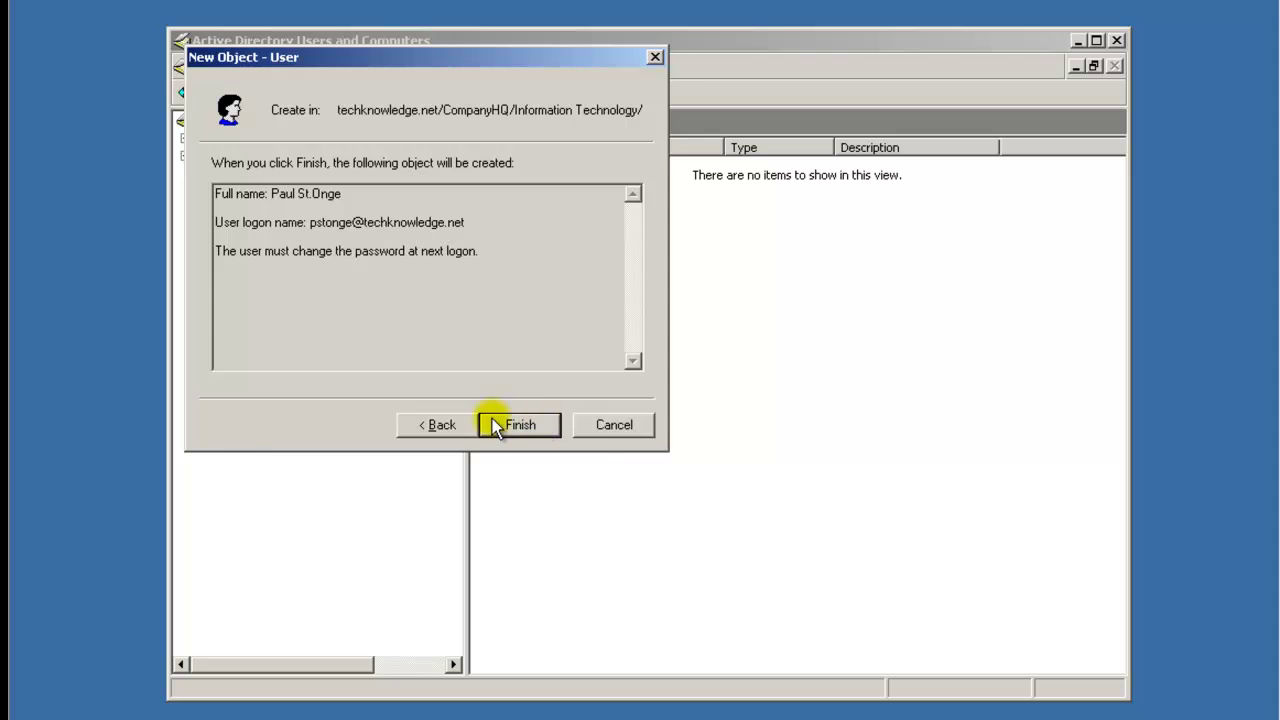
pyautogui.click(607, 428)
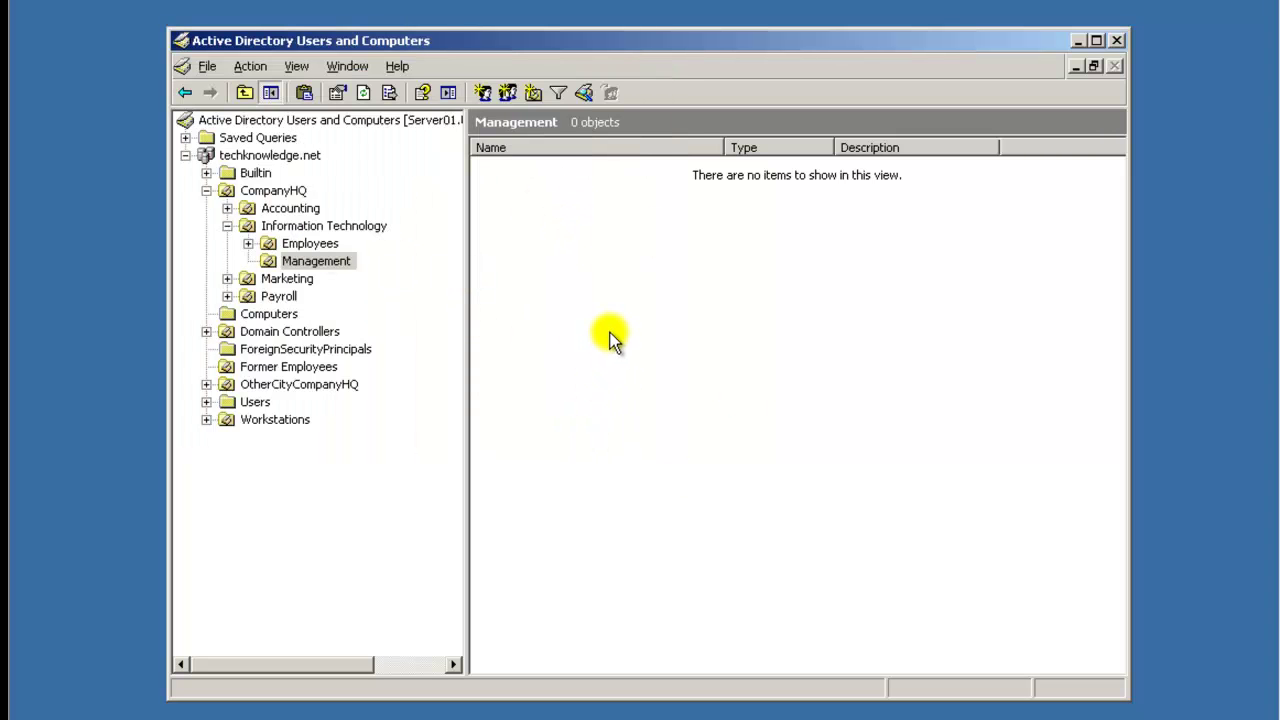
# Show the techknowledge.net domain contents, collapse CompanyHQ, and list Domain Controllers' SERVER01 and Other Branch DC.
pyautogui.click(318, 262)
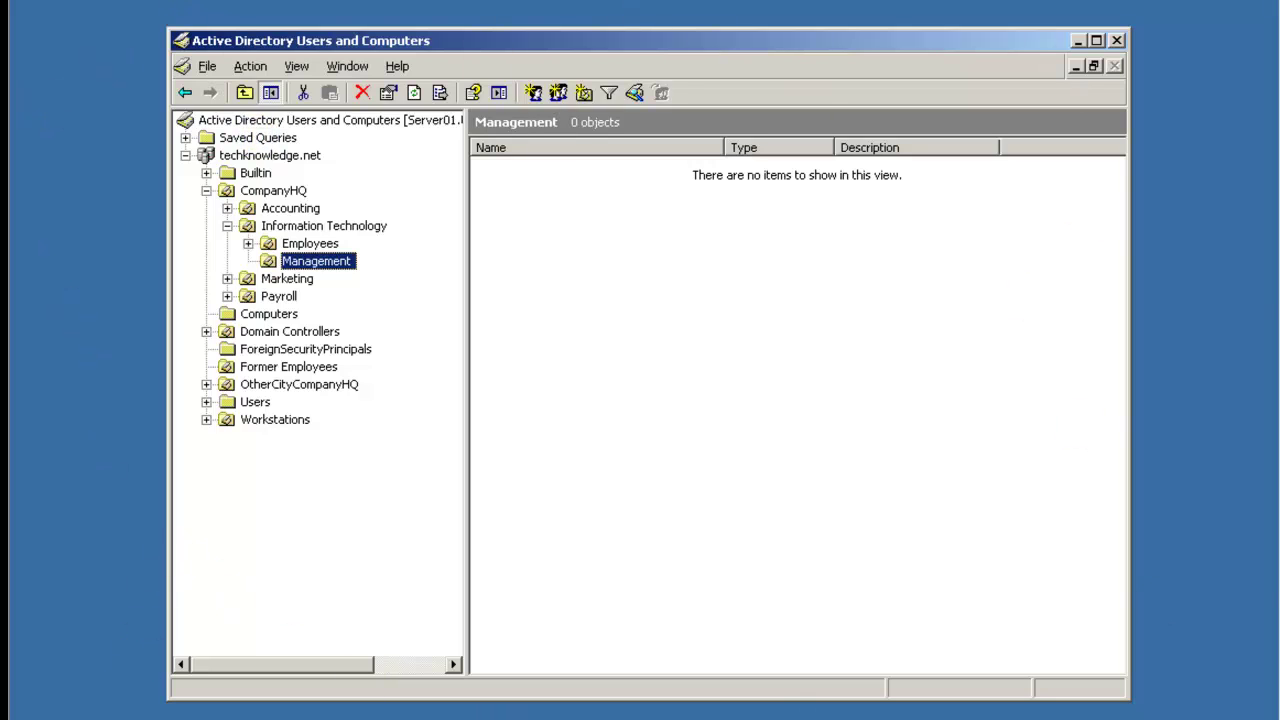
pyautogui.click(242, 158)
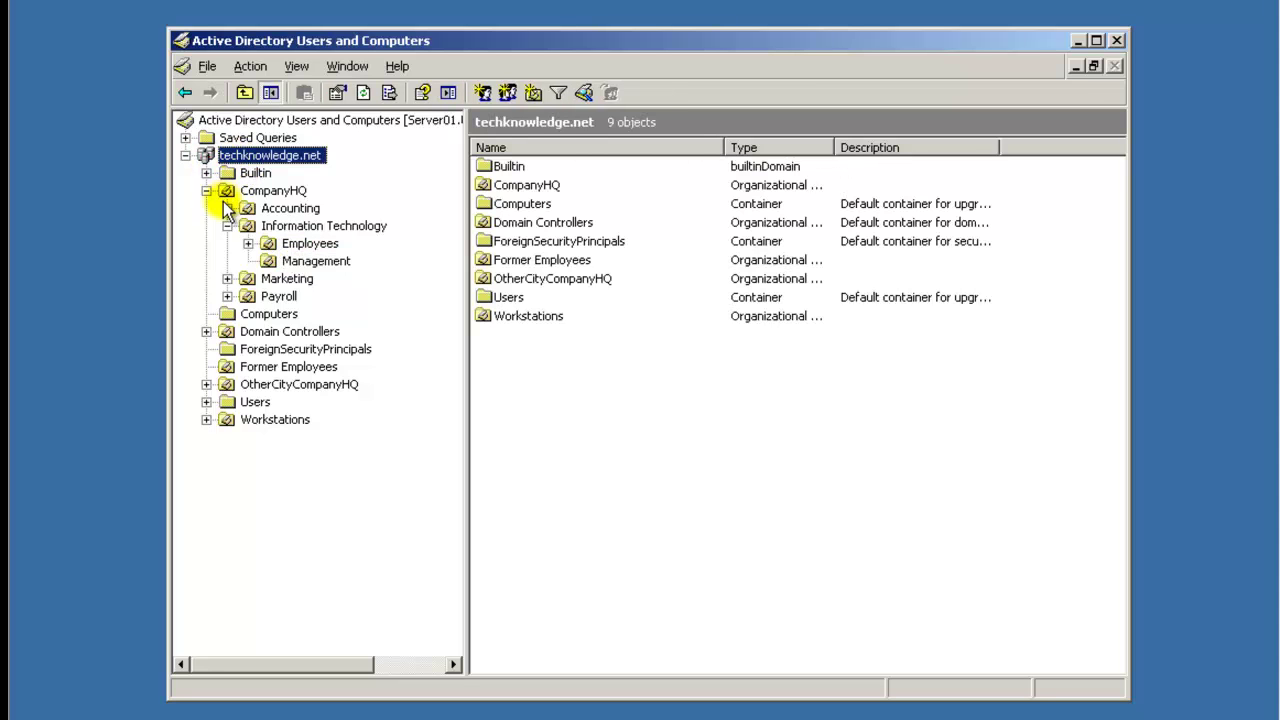
pyautogui.click(207, 191)
pyautogui.click(254, 225)
pyautogui.click(527, 188)
pyautogui.click(525, 168)
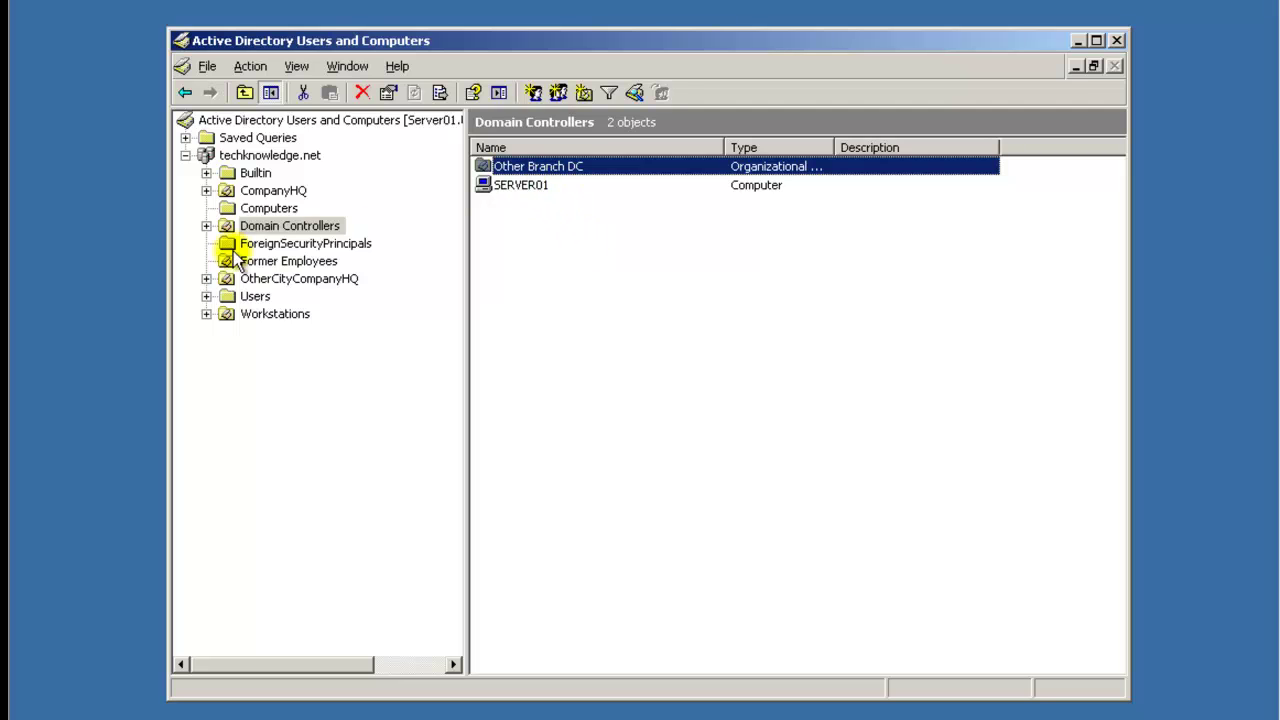
# Expand Domain Controllers to view the Other Branch DC and OtherCityCompanyHQ OUs, then collapse it.
pyautogui.click(206, 226)
pyautogui.click(308, 246)
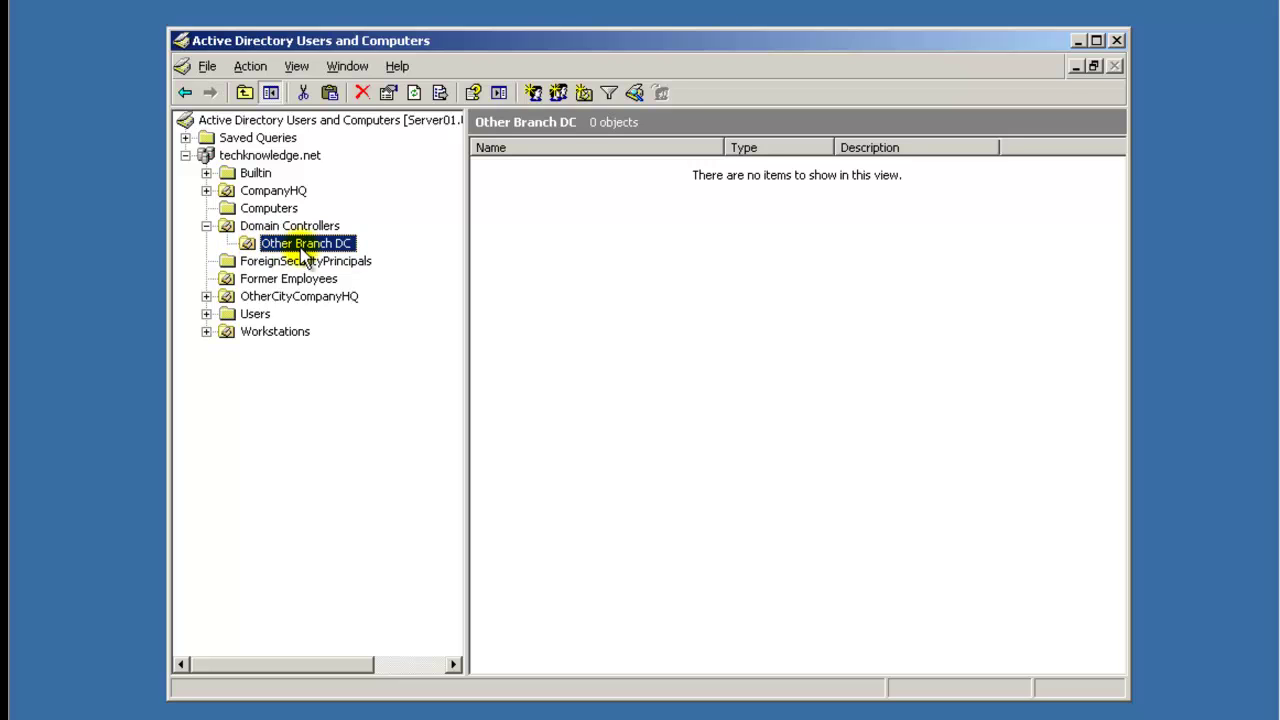
pyautogui.click(295, 298)
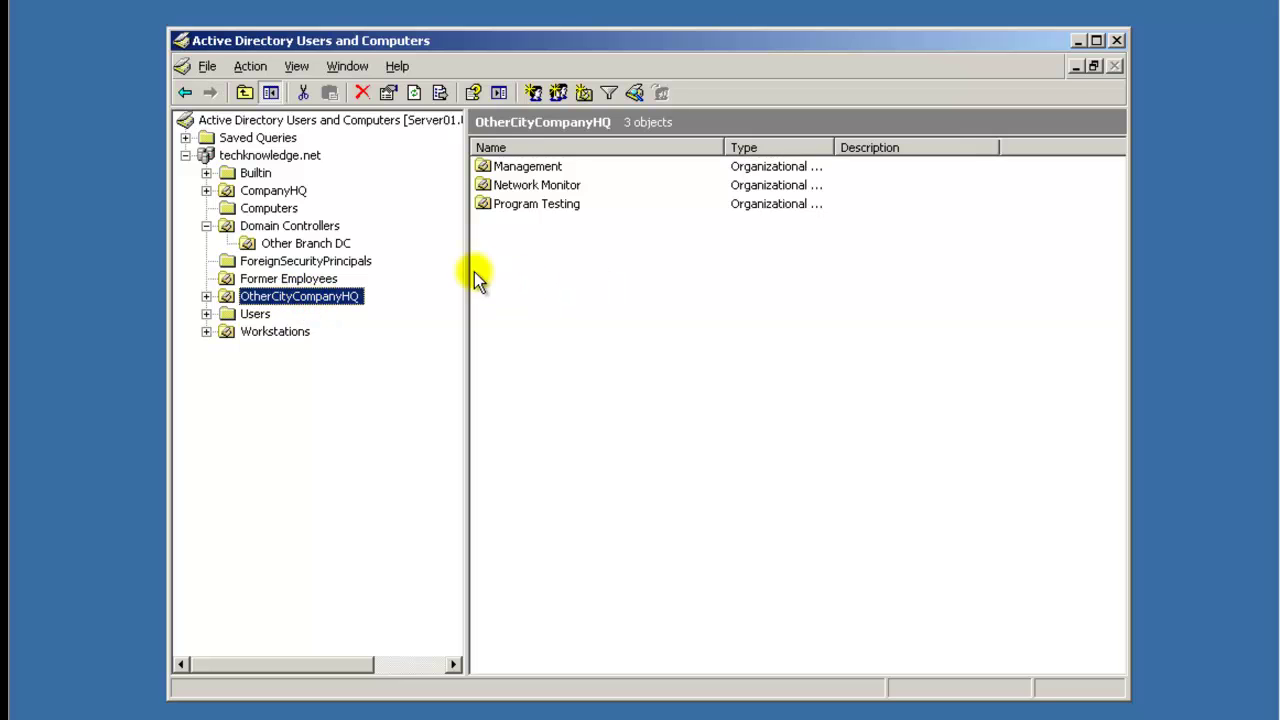
pyautogui.click(302, 245)
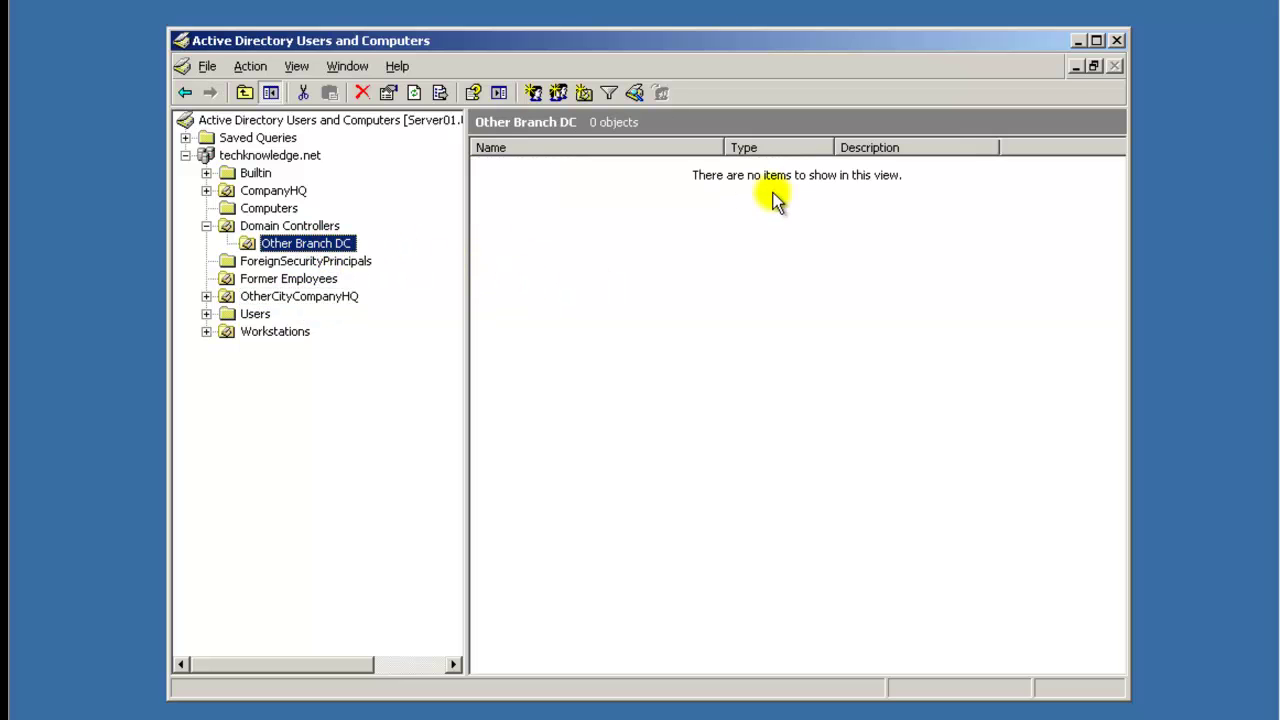
pyautogui.click(206, 226)
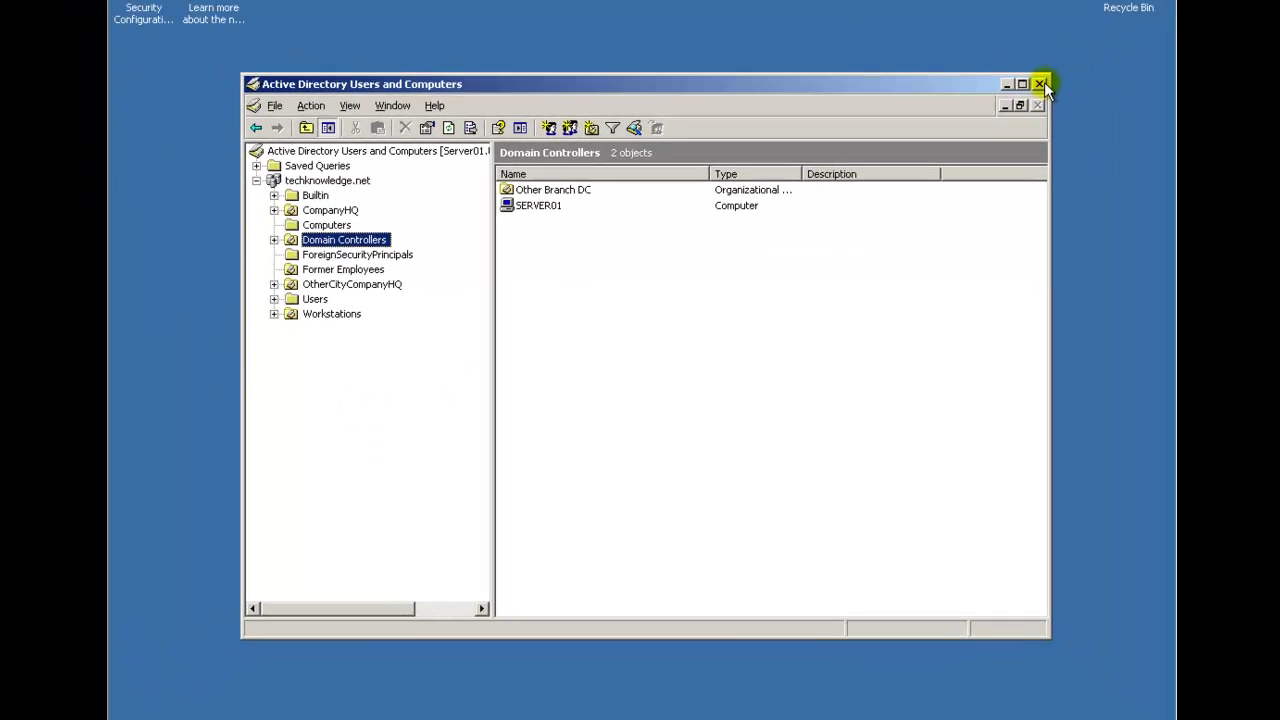
# Close Active Directory Users and Computers and bring up the Run dialog with gpedit.msc entered.
pyautogui.click(1040, 84)
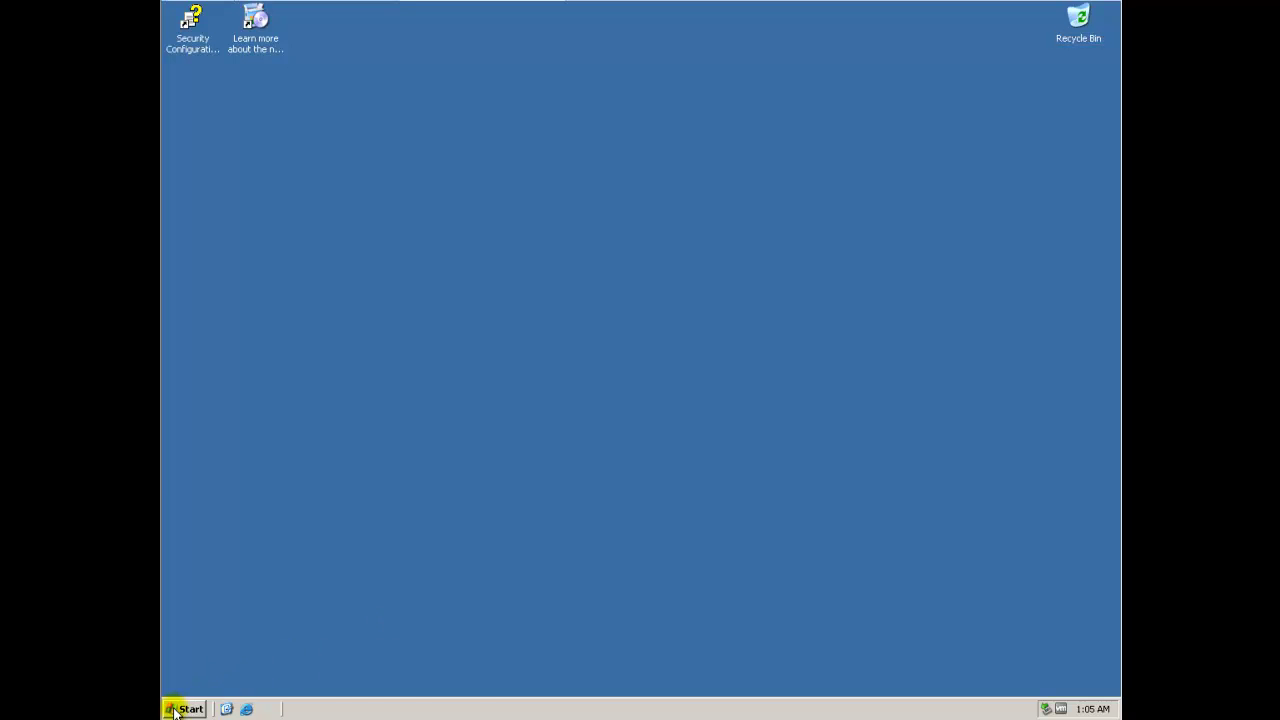
pyautogui.click(183, 709)
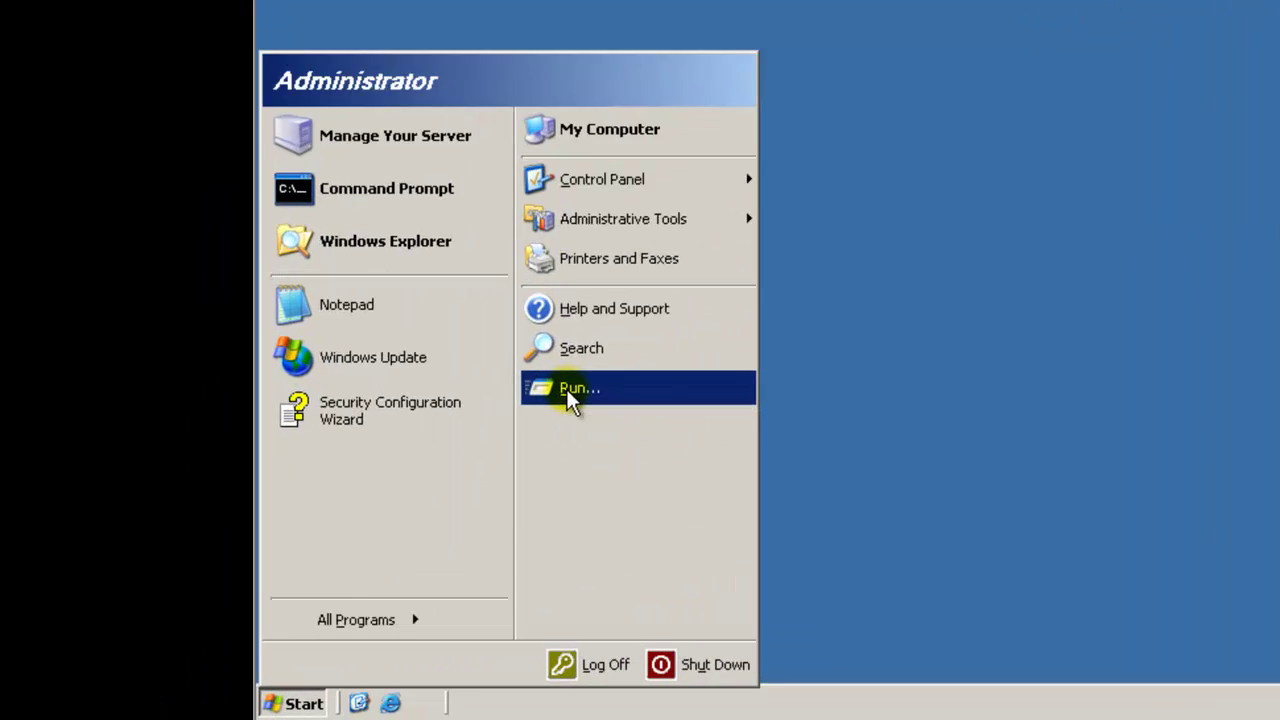
pyautogui.click(362, 512)
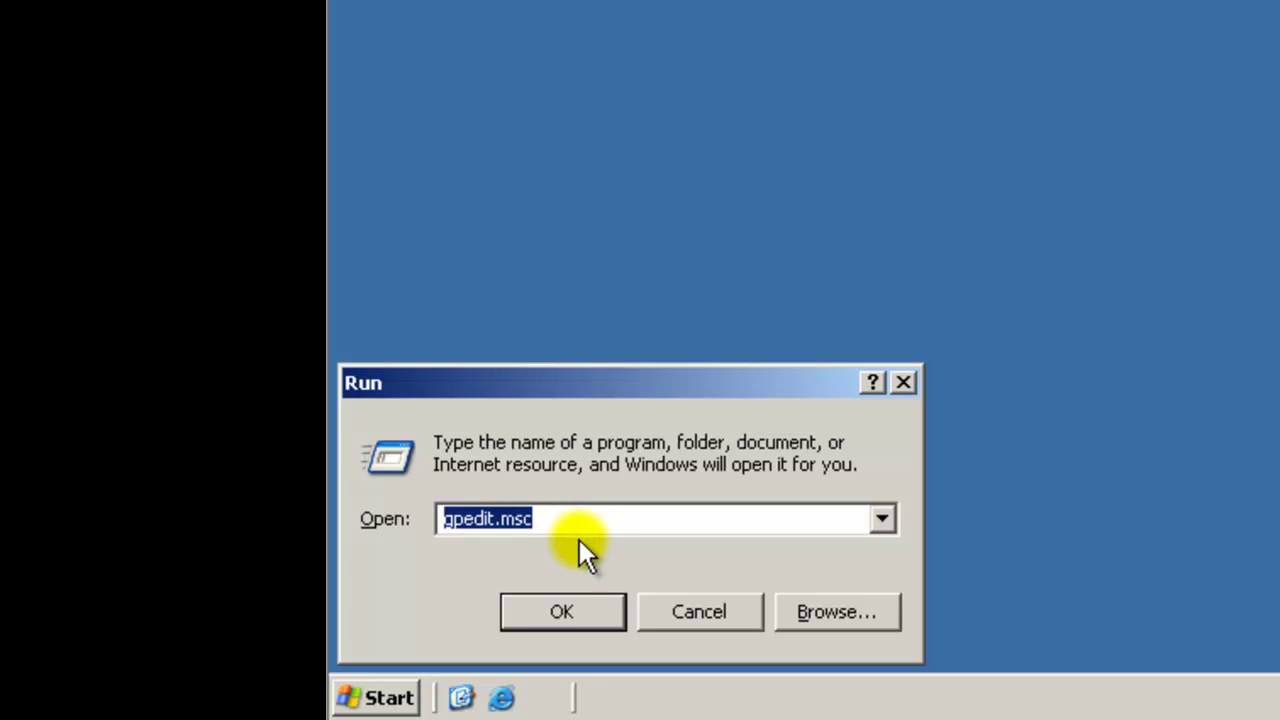
pyautogui.click(903, 382)
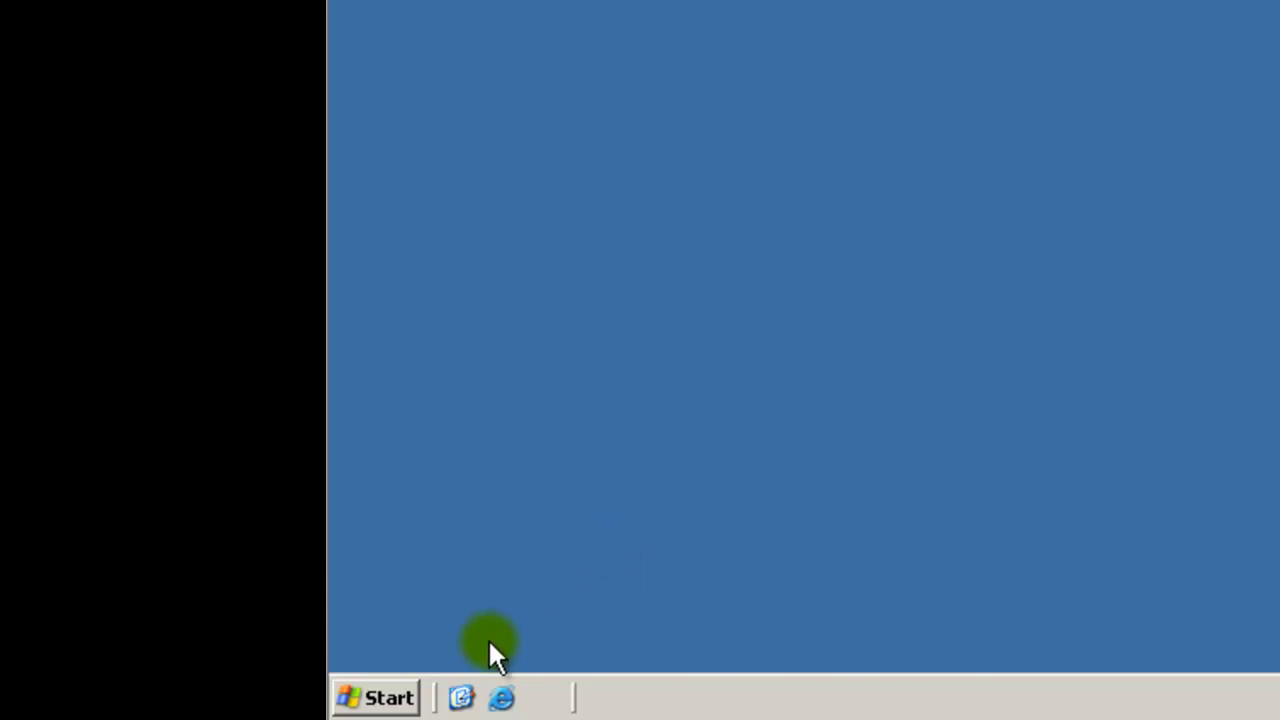
pyautogui.click(405, 697)
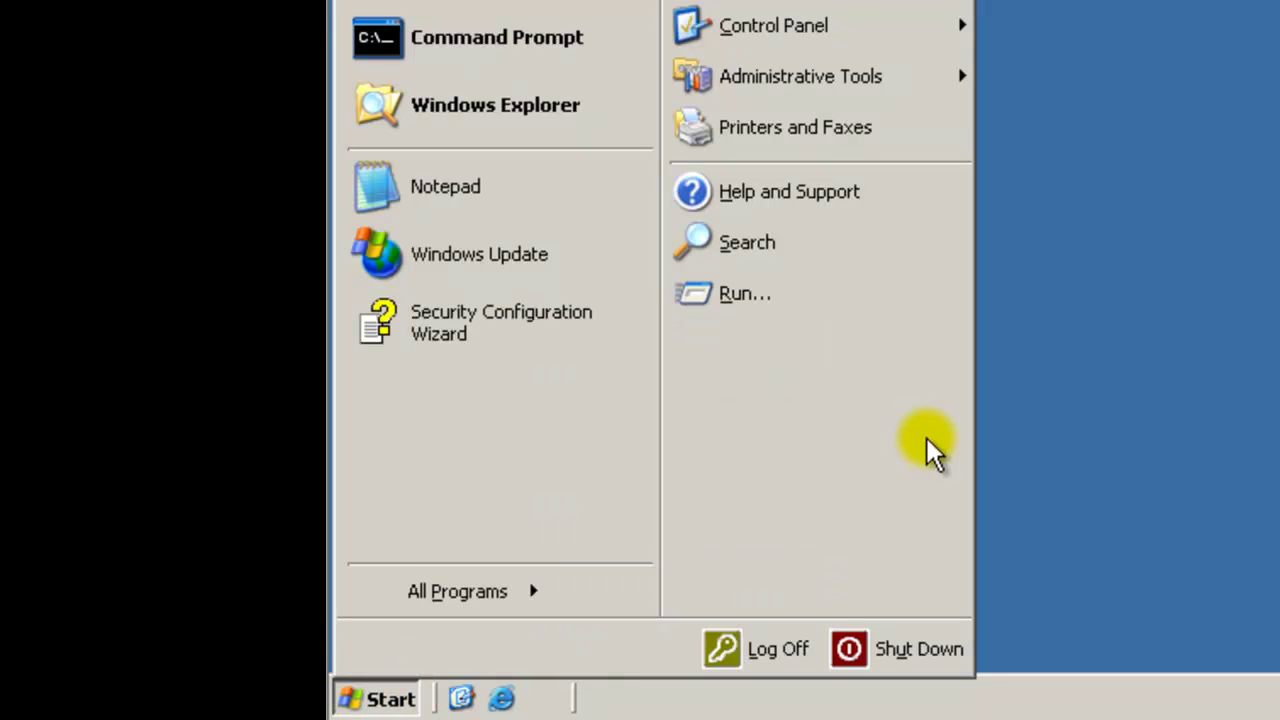
pyautogui.click(745, 293)
# Run gpedit.msc and display the local Password Policy under Security Settings > Account Policies.
pyautogui.click(278, 668)
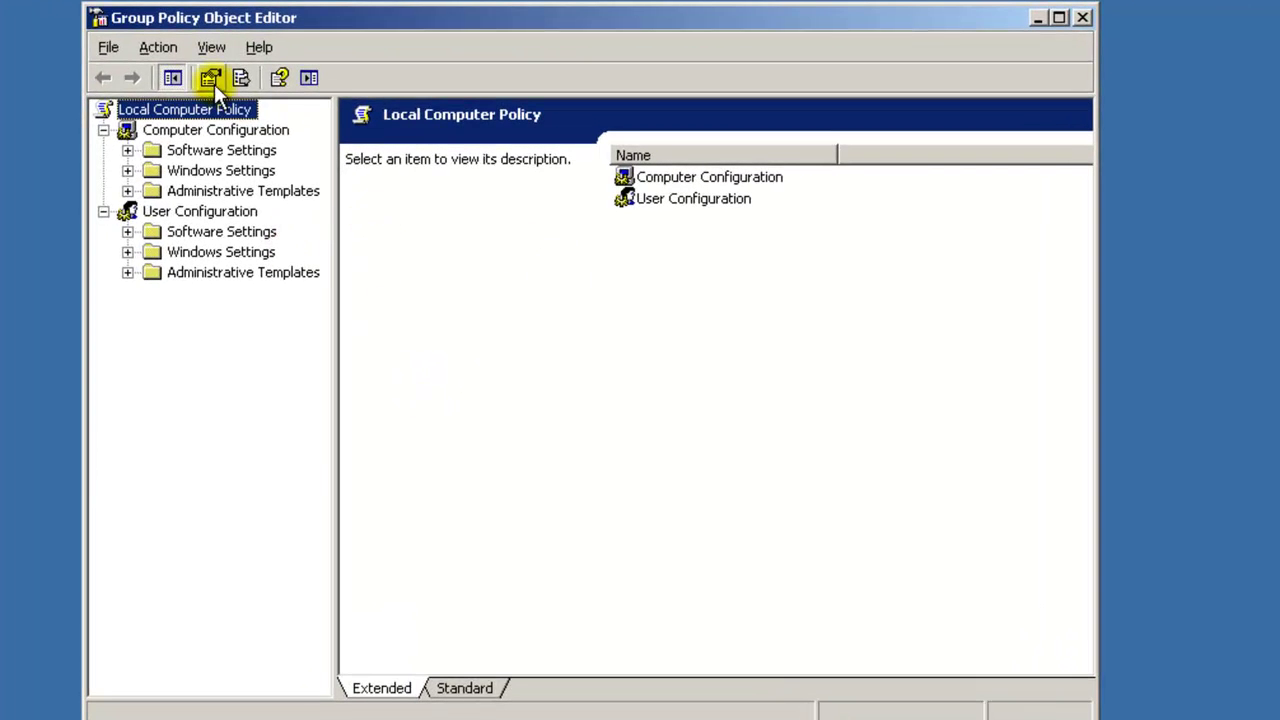
pyautogui.click(128, 171)
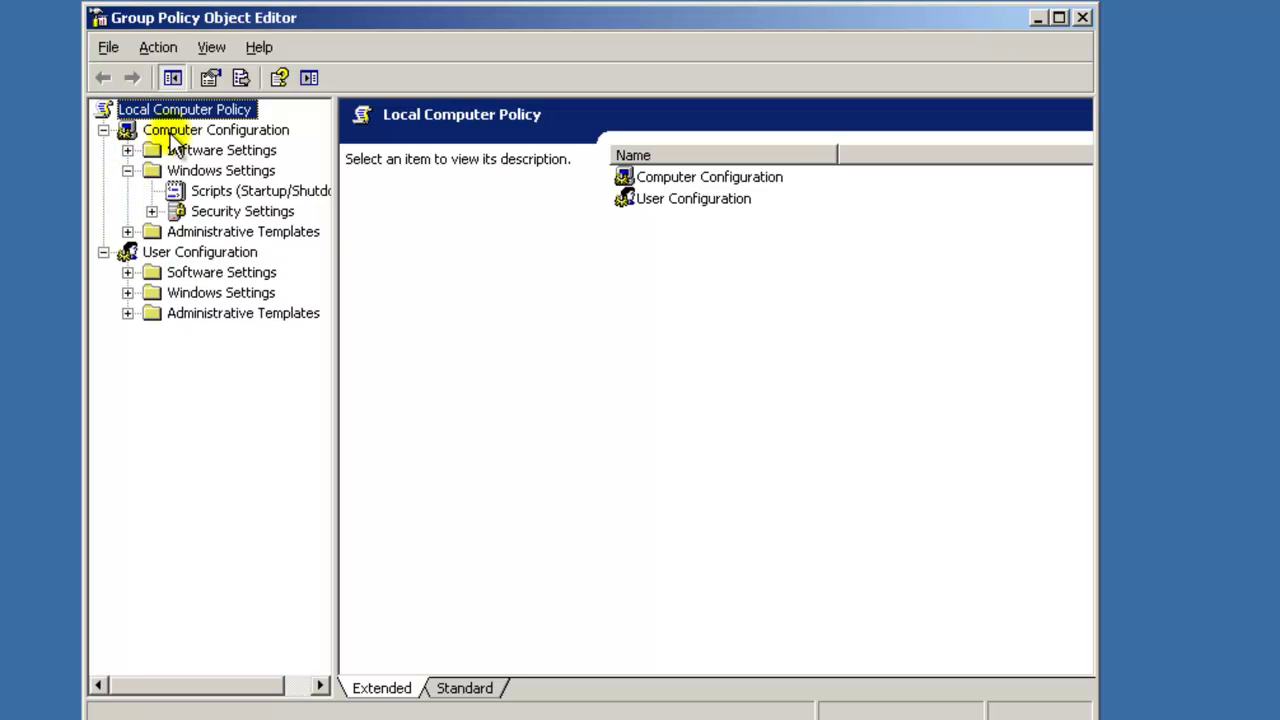
pyautogui.click(152, 212)
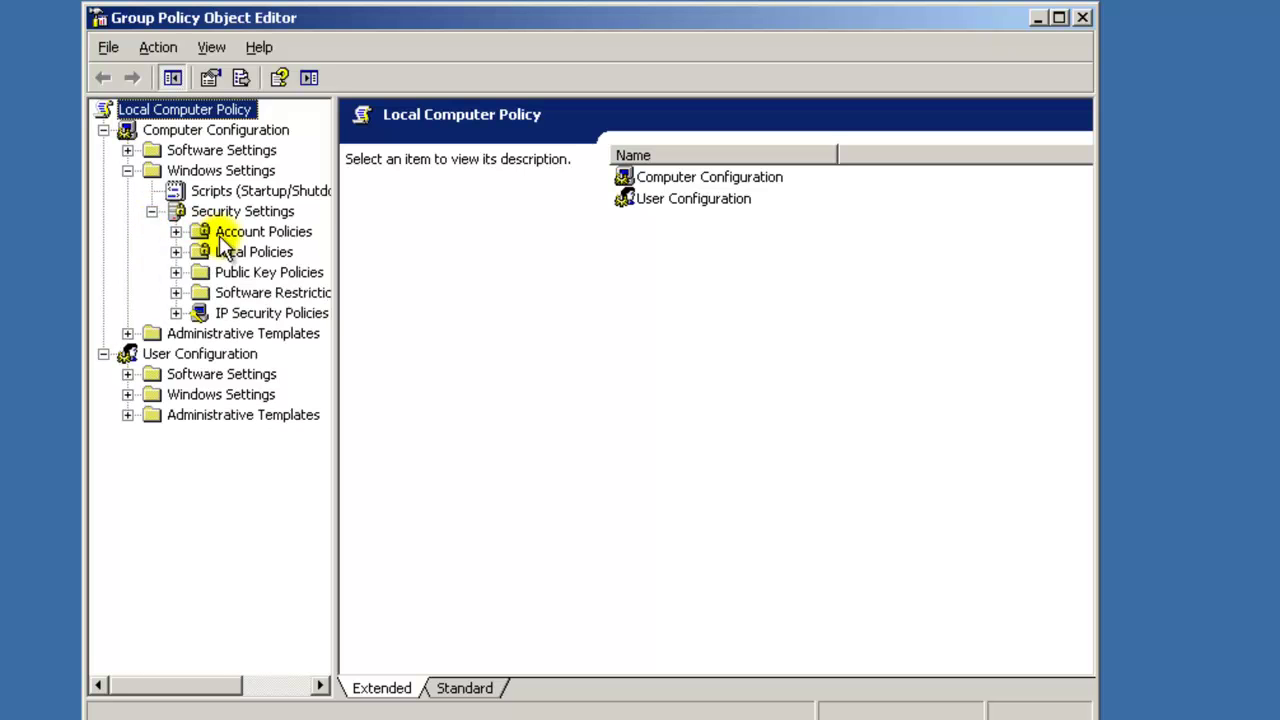
pyautogui.click(177, 232)
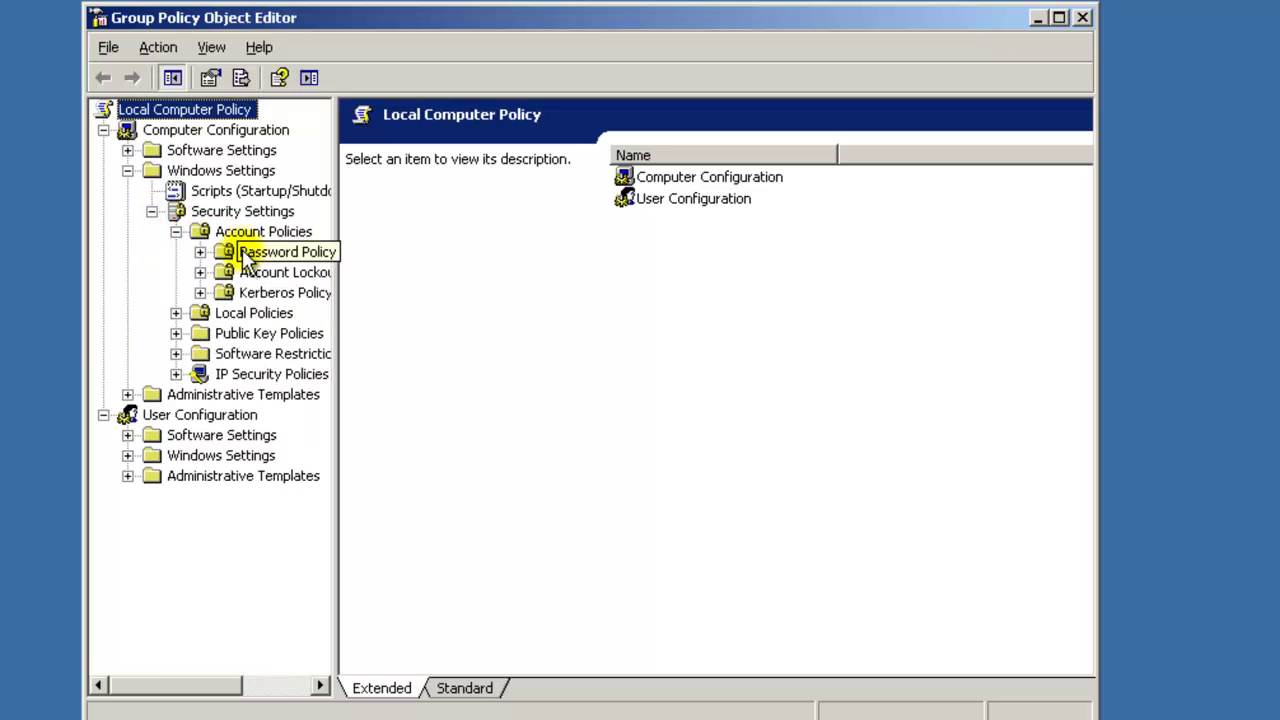
pyautogui.click(255, 255)
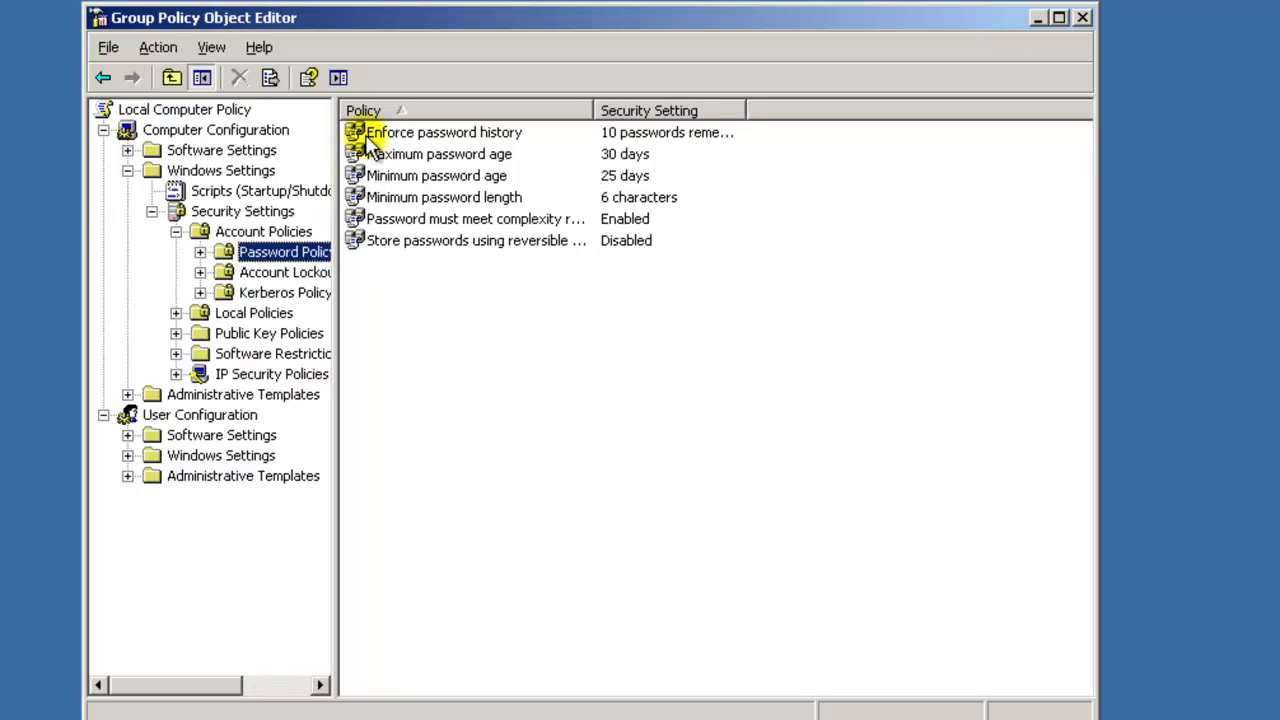
# Review the Minimum password age and reversible encryption policies, closing both unchanged.
pyautogui.doubleClick(412, 178)
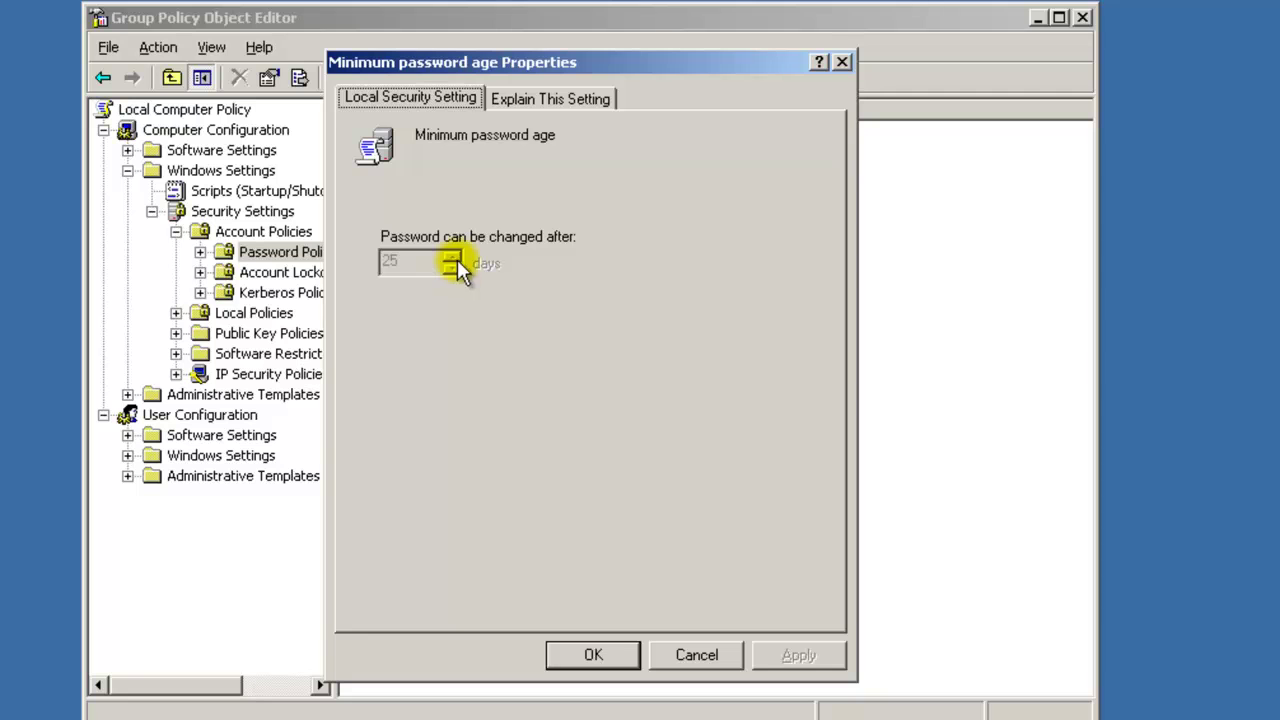
pyautogui.click(732, 651)
pyautogui.doubleClick(531, 240)
pyautogui.click(728, 660)
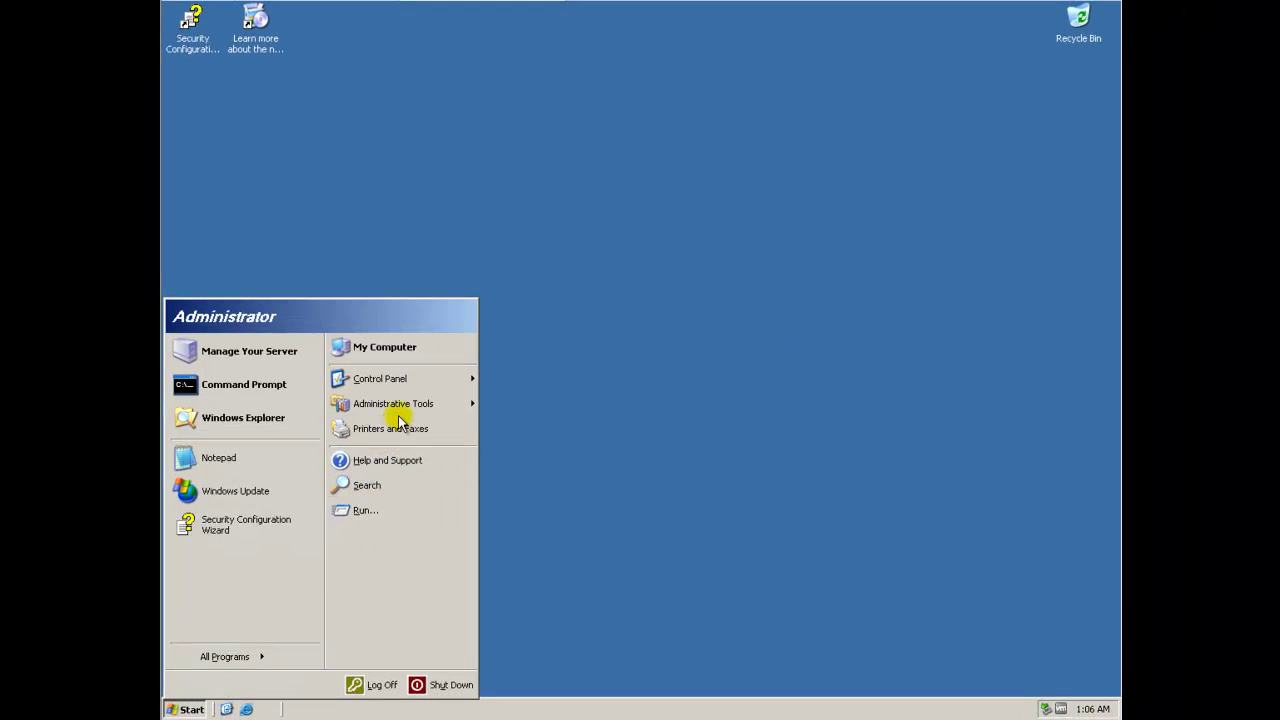
# Launch Domain Security Policy from the Start menu's Administrative Tools.
pyautogui.moveTo(405, 413)
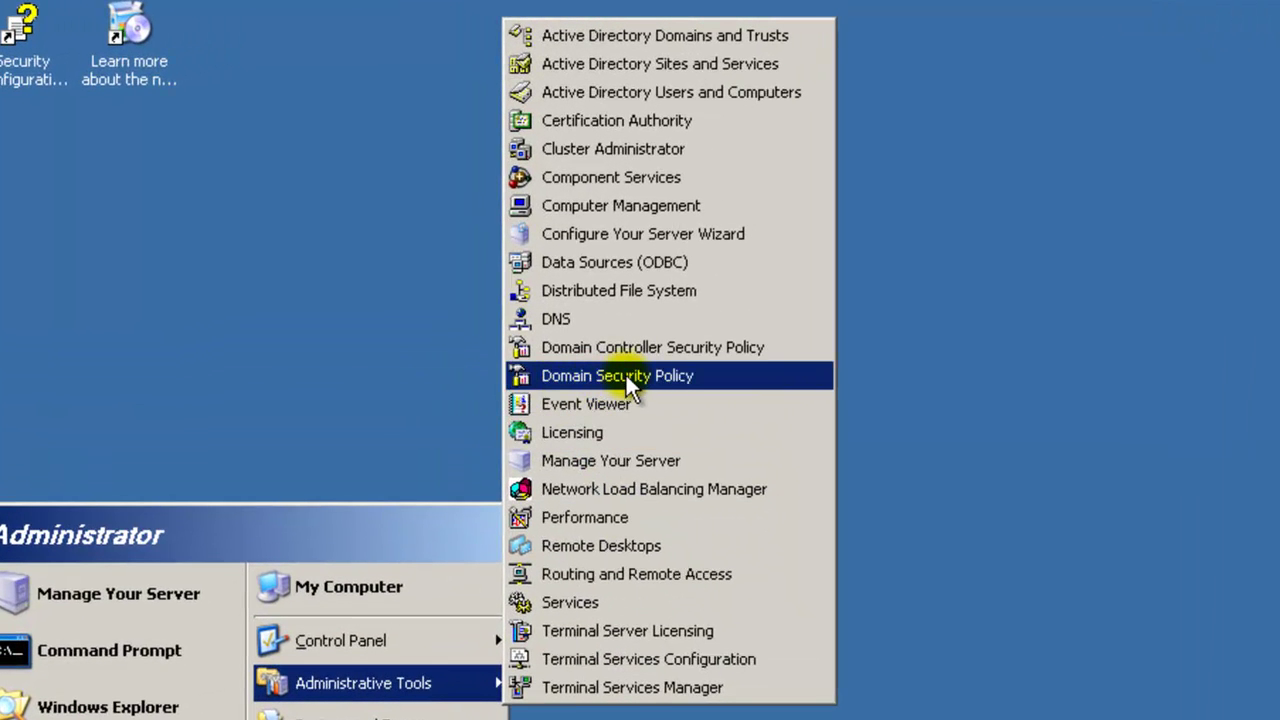
pyautogui.click(627, 376)
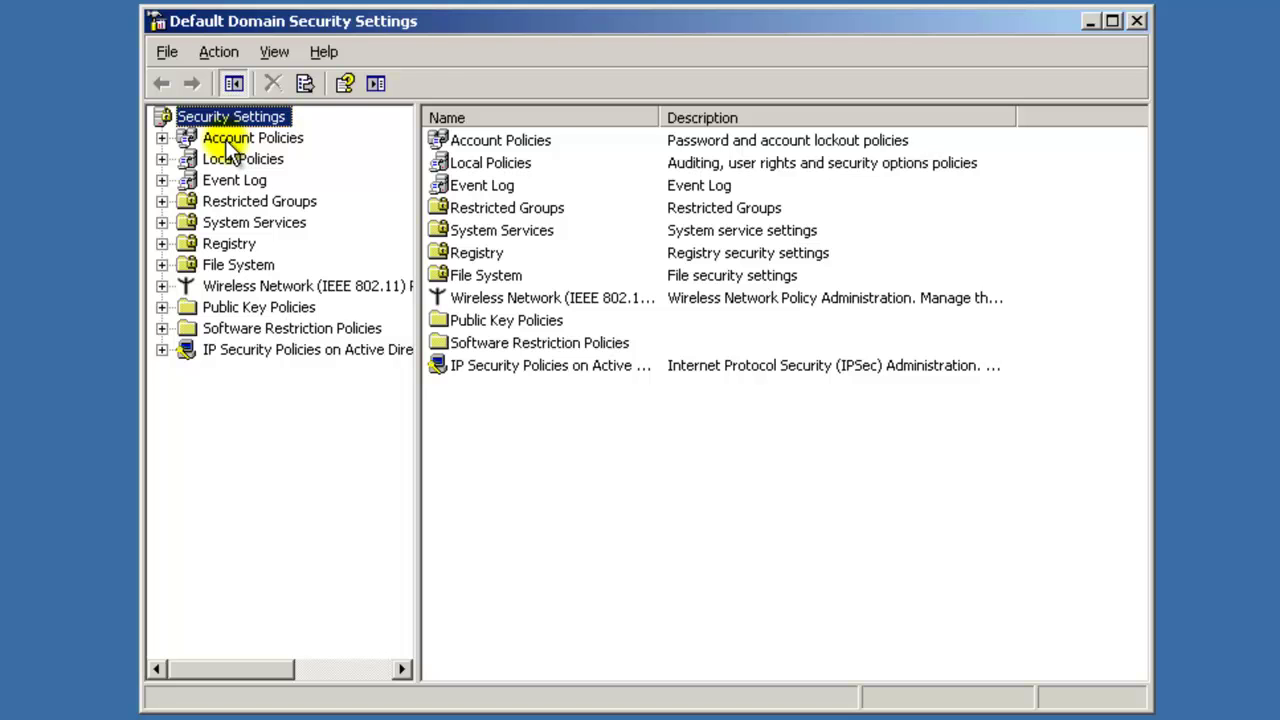
# Expand Account Policies, display the domain Password Policy, and reposition the window.
pyautogui.click(222, 145)
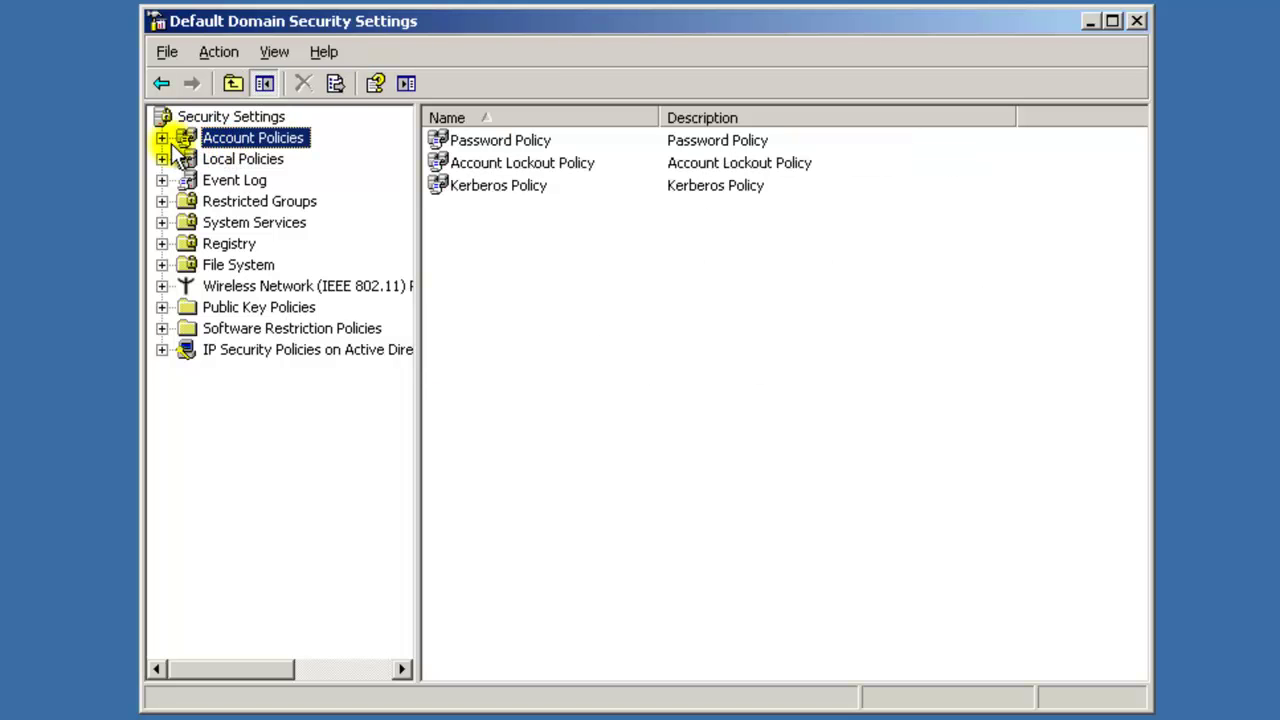
pyautogui.click(162, 139)
pyautogui.click(245, 166)
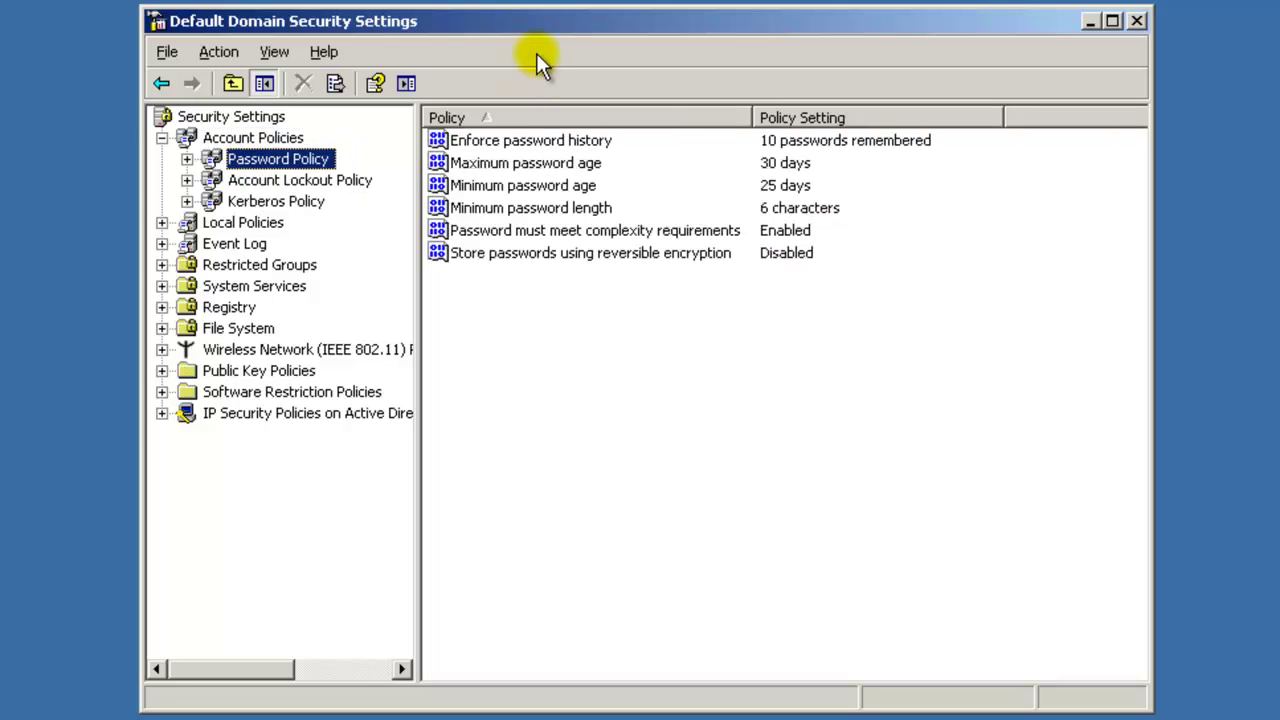
pyautogui.moveTo(535, 27)
pyautogui.mouseDown()
pyautogui.moveTo(447, 33)
pyautogui.moveTo(543, 23)
pyautogui.moveTo(531, 26)
pyautogui.mouseUp()
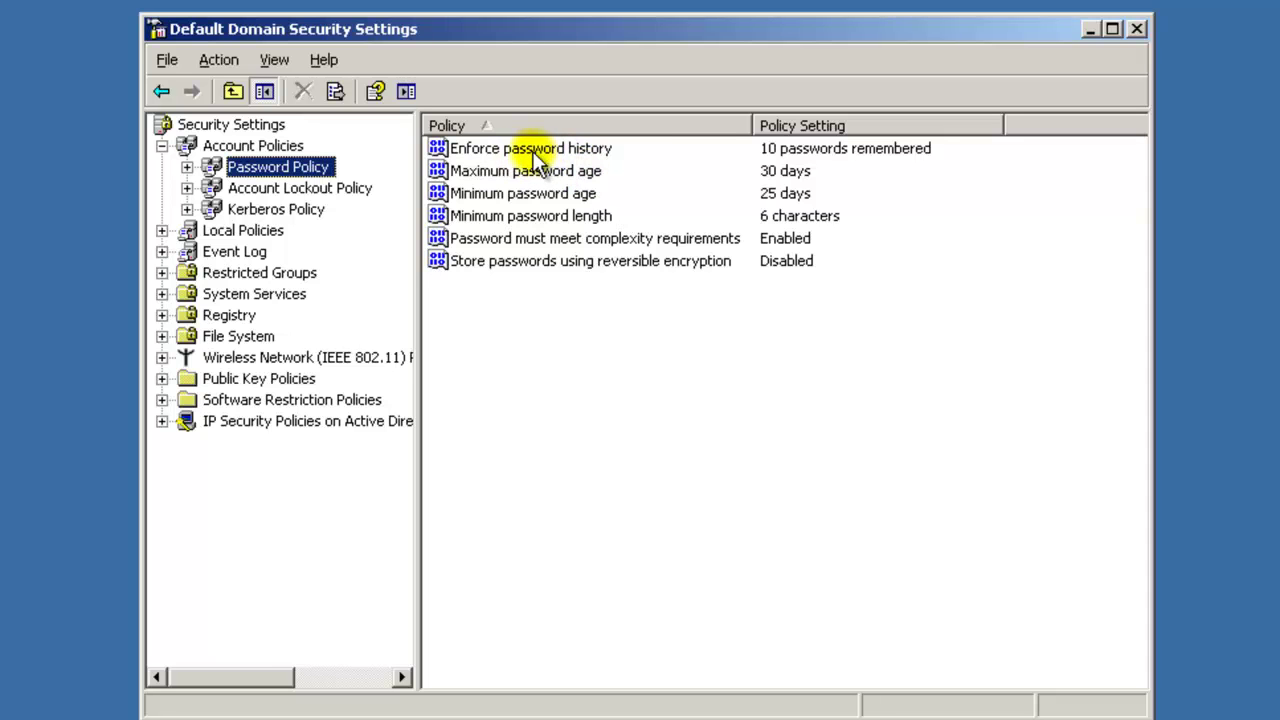
pyautogui.doubleClick(605, 152)
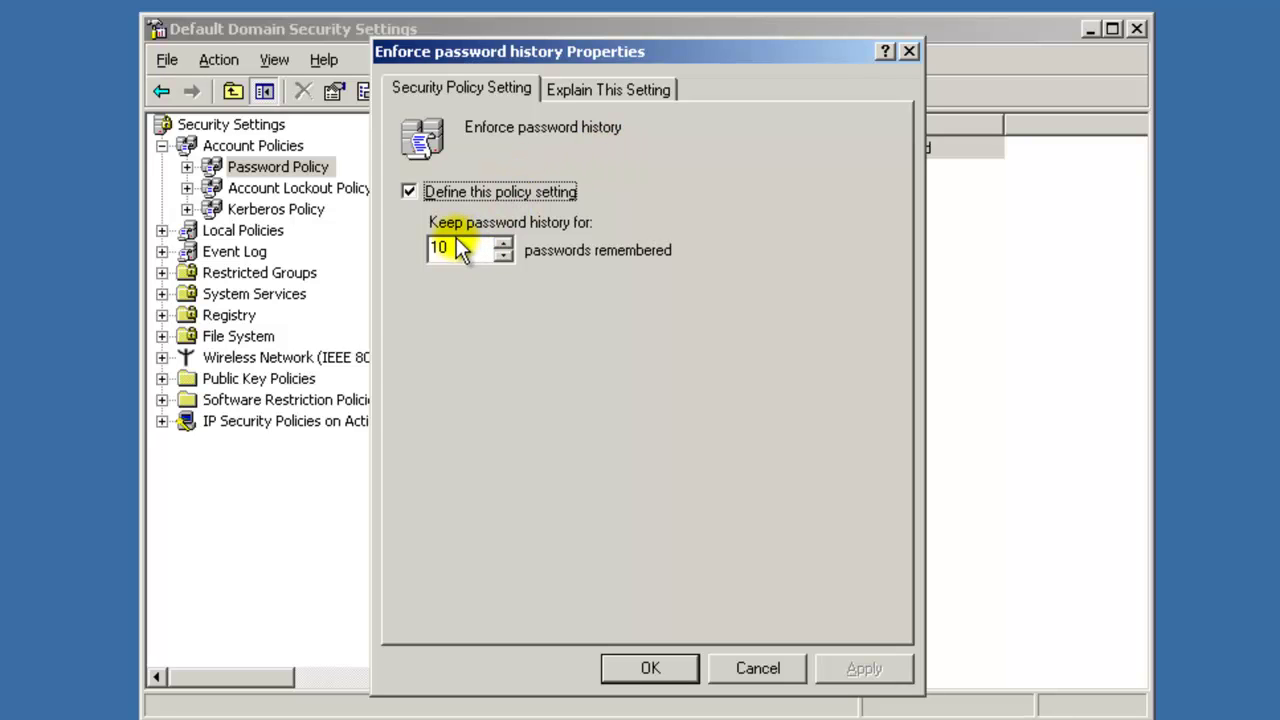
pyautogui.moveTo(457, 249); pyautogui.dragTo(430, 249)
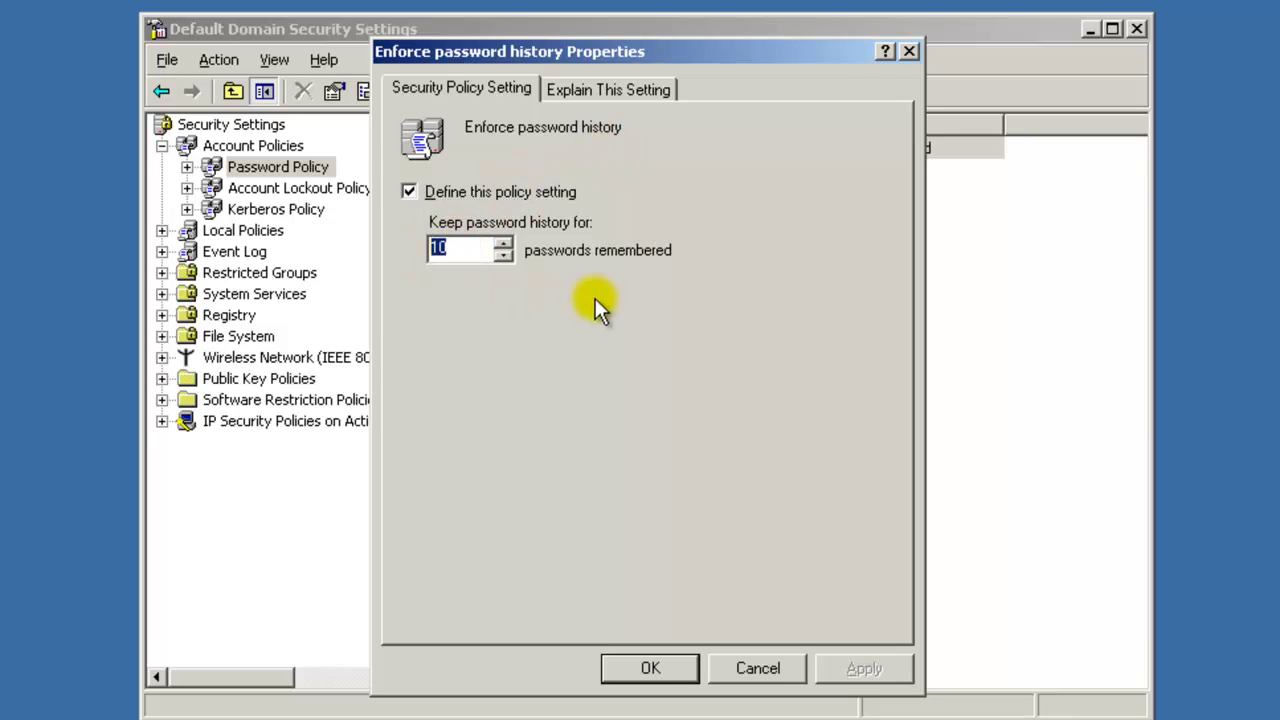
pyautogui.click(912, 51)
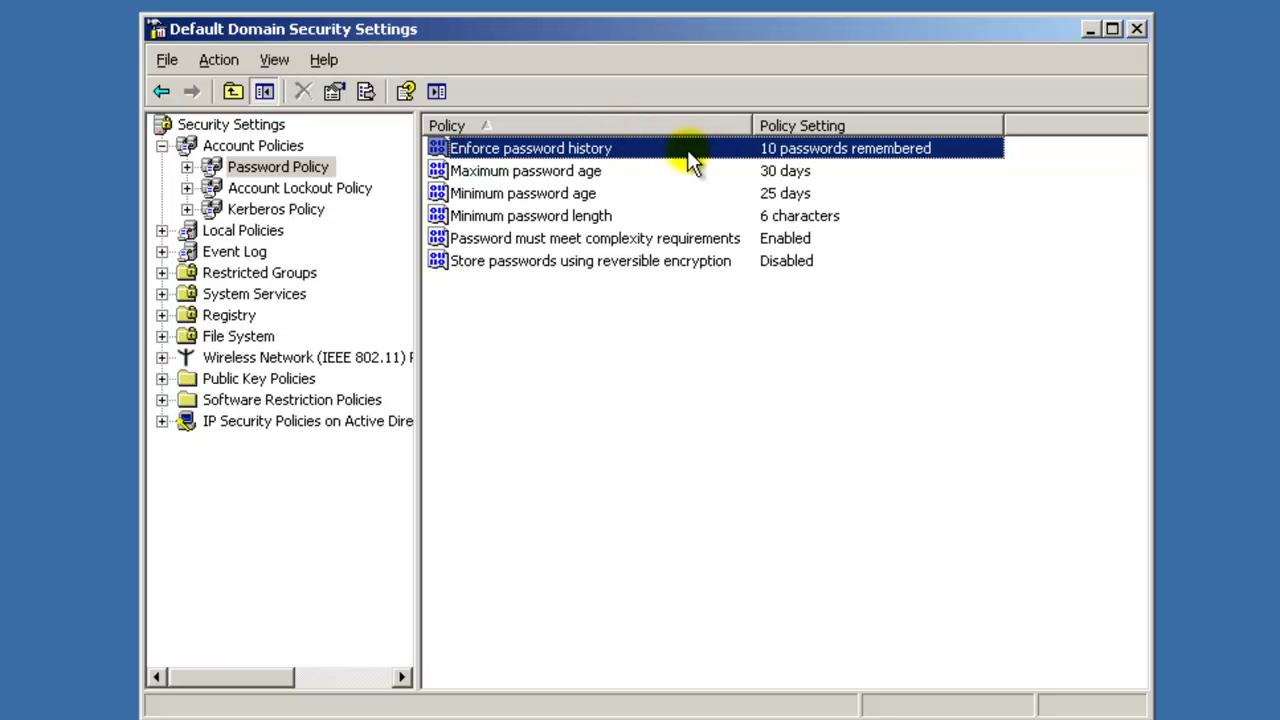
# Select Maximum password age, Minimum password age, then Minimum password length in the policy list.
pyautogui.click(628, 175)
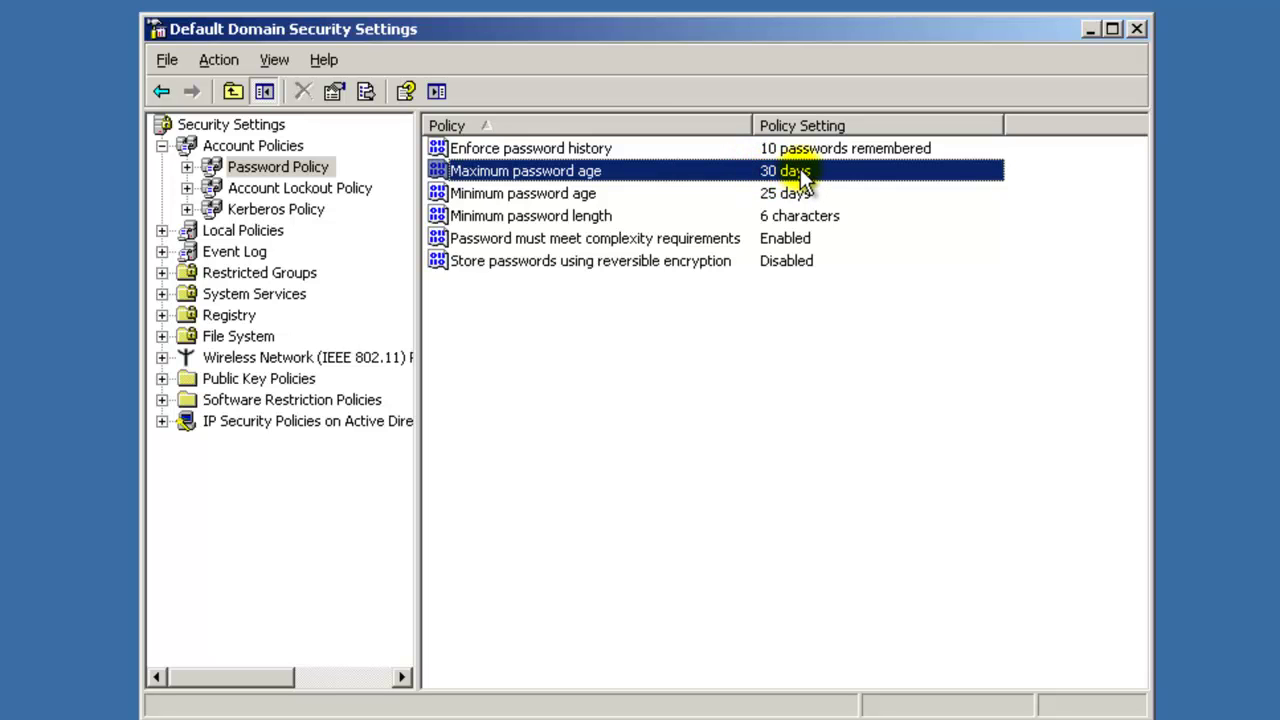
pyautogui.click(598, 195)
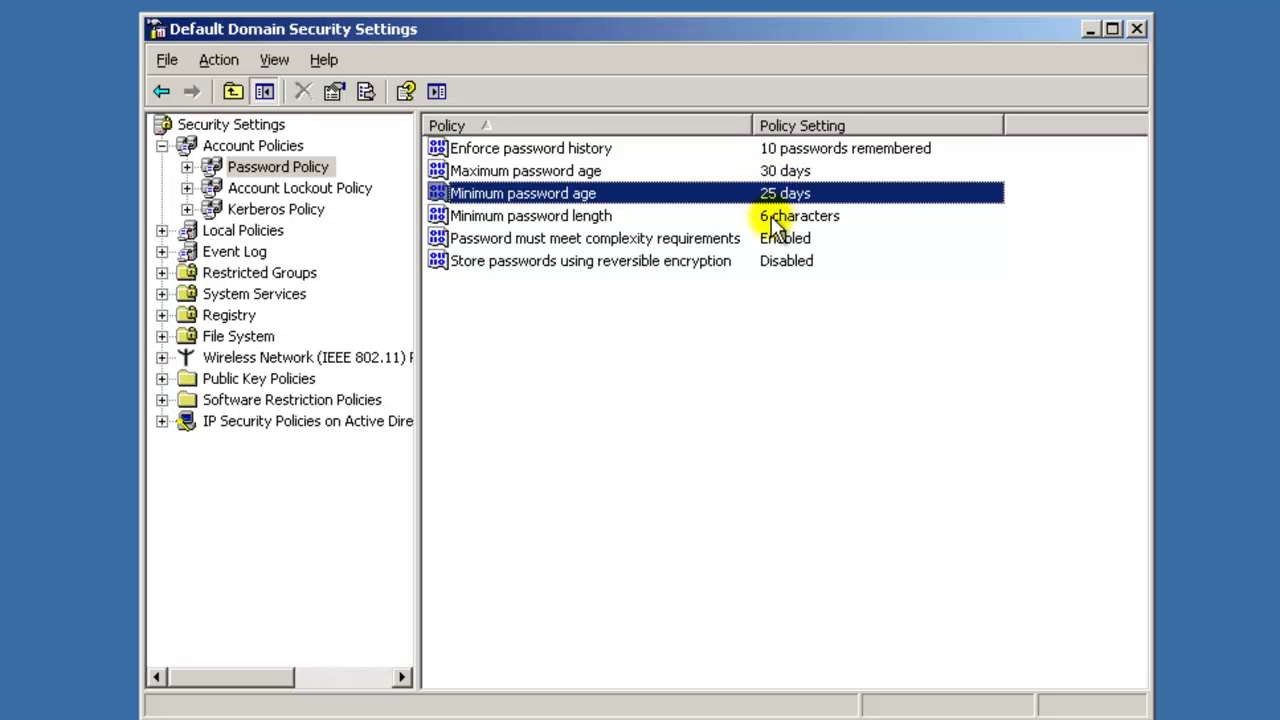
pyautogui.click(650, 216)
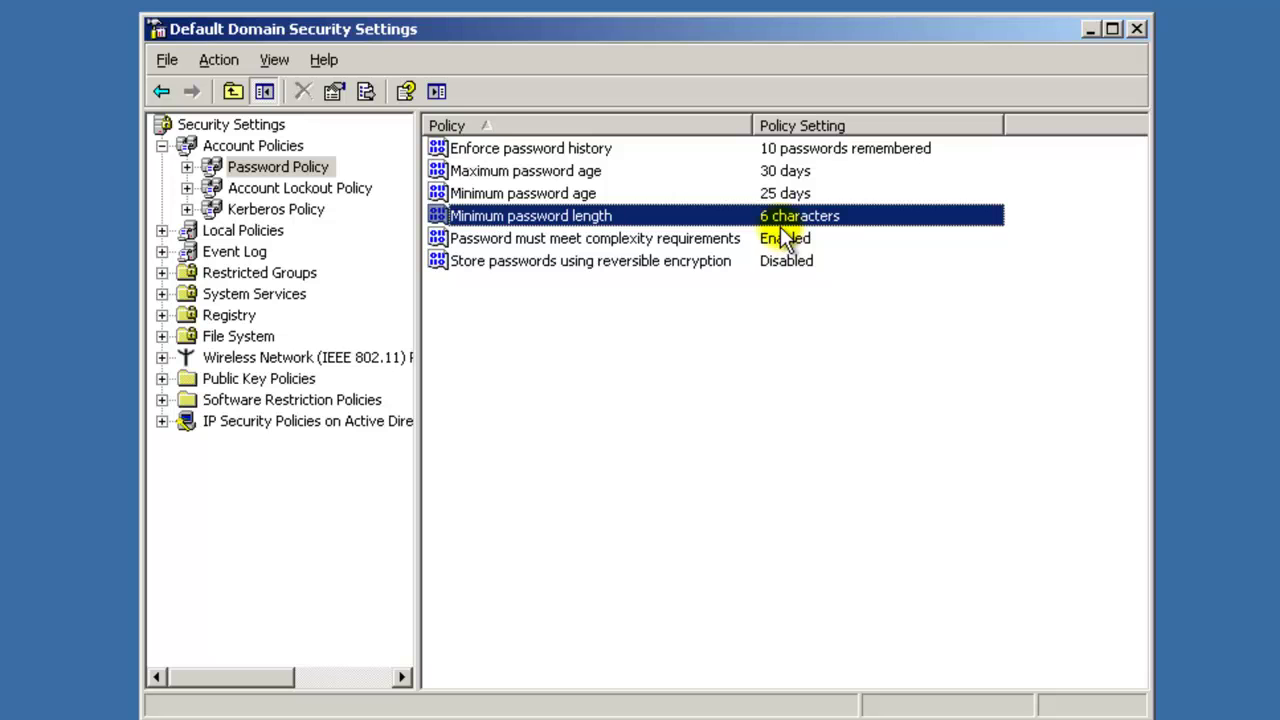
# Reapply the 6-character minimum password length, then select the complexity requirements policy.
pyautogui.doubleClick(706, 215)
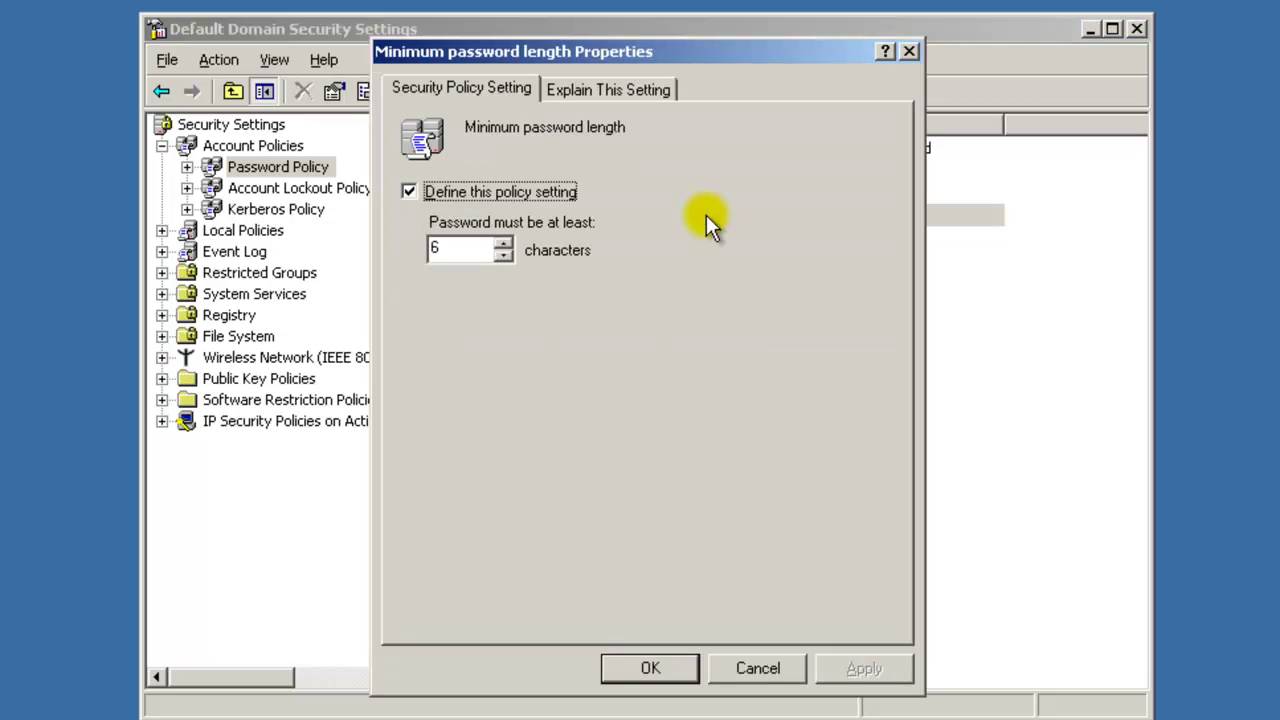
pyautogui.click(503, 244)
pyautogui.click(504, 256)
pyautogui.click(874, 671)
pyautogui.click(680, 668)
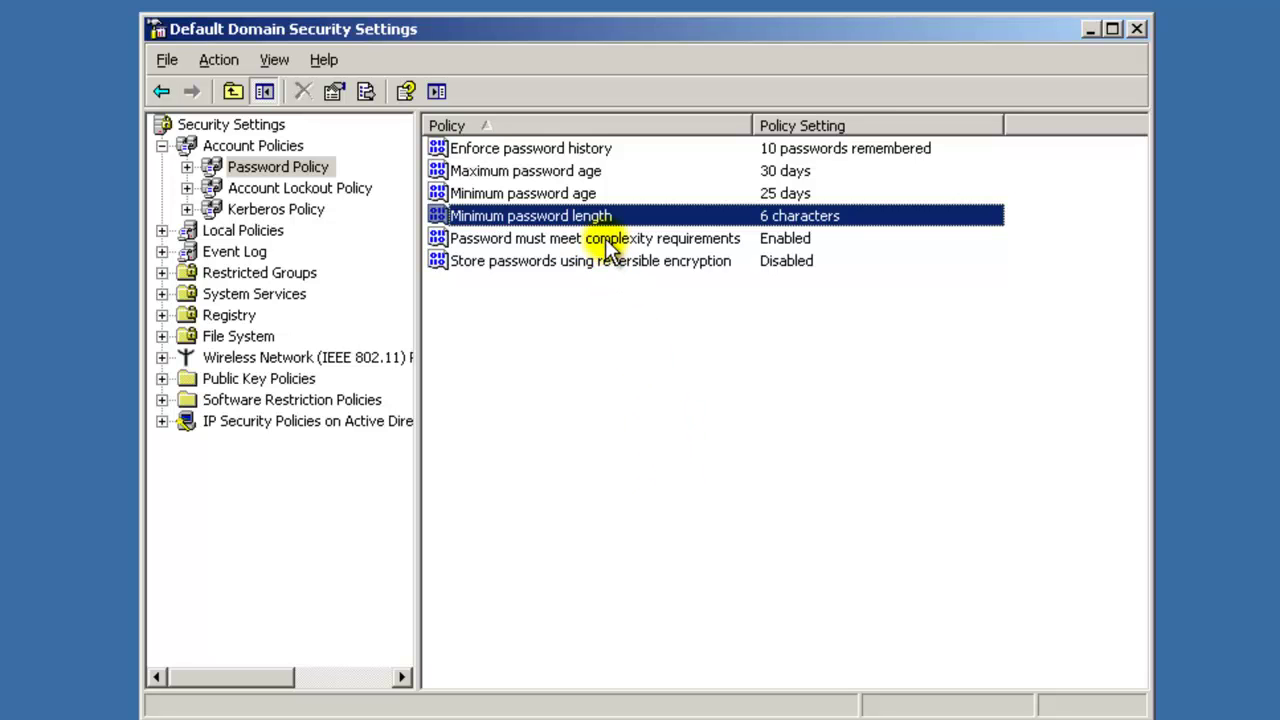
pyautogui.click(706, 240)
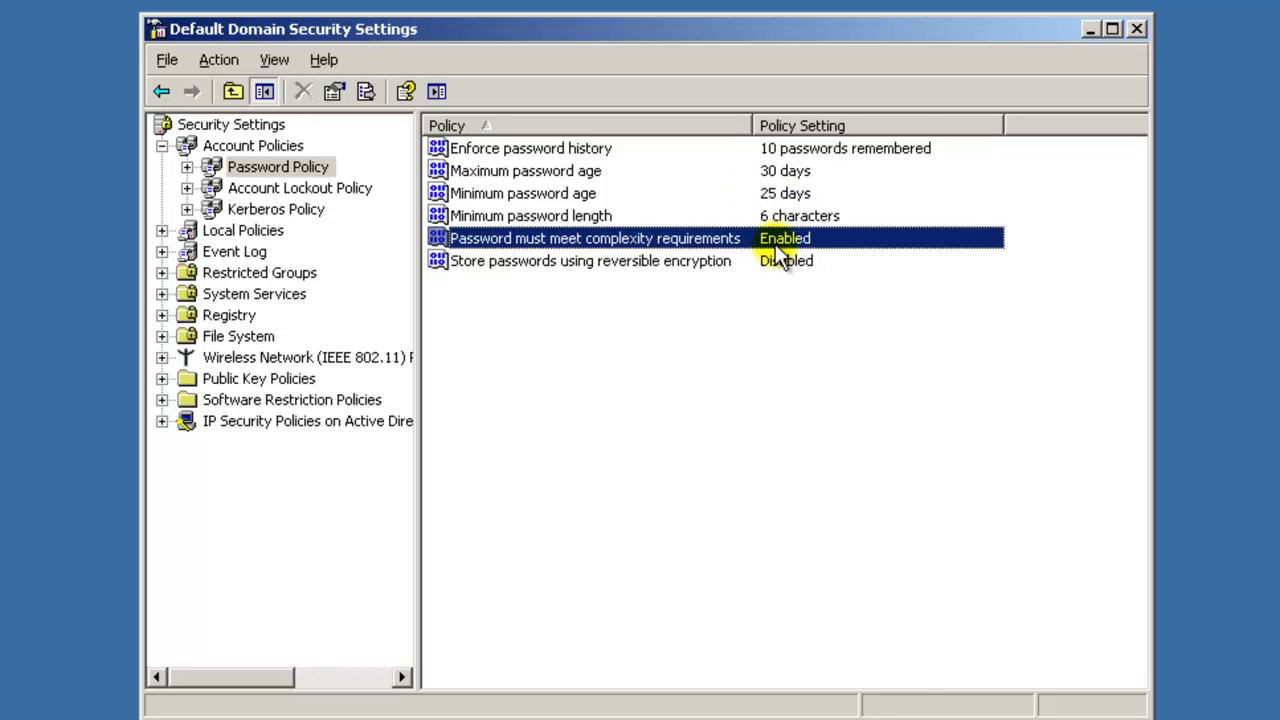
# Set 'Password must meet complexity requirements' to Disabled, apply it, and return to Account Policies.
pyautogui.doubleClick(764, 238)
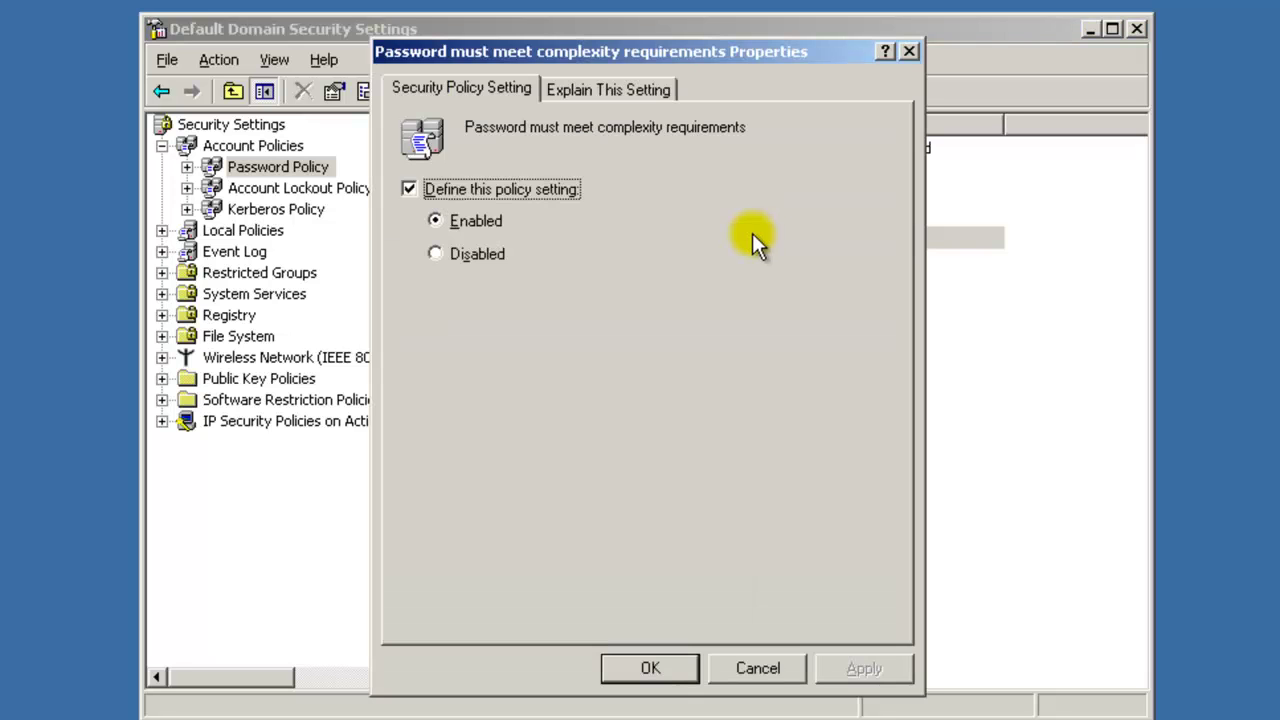
pyautogui.click(435, 252)
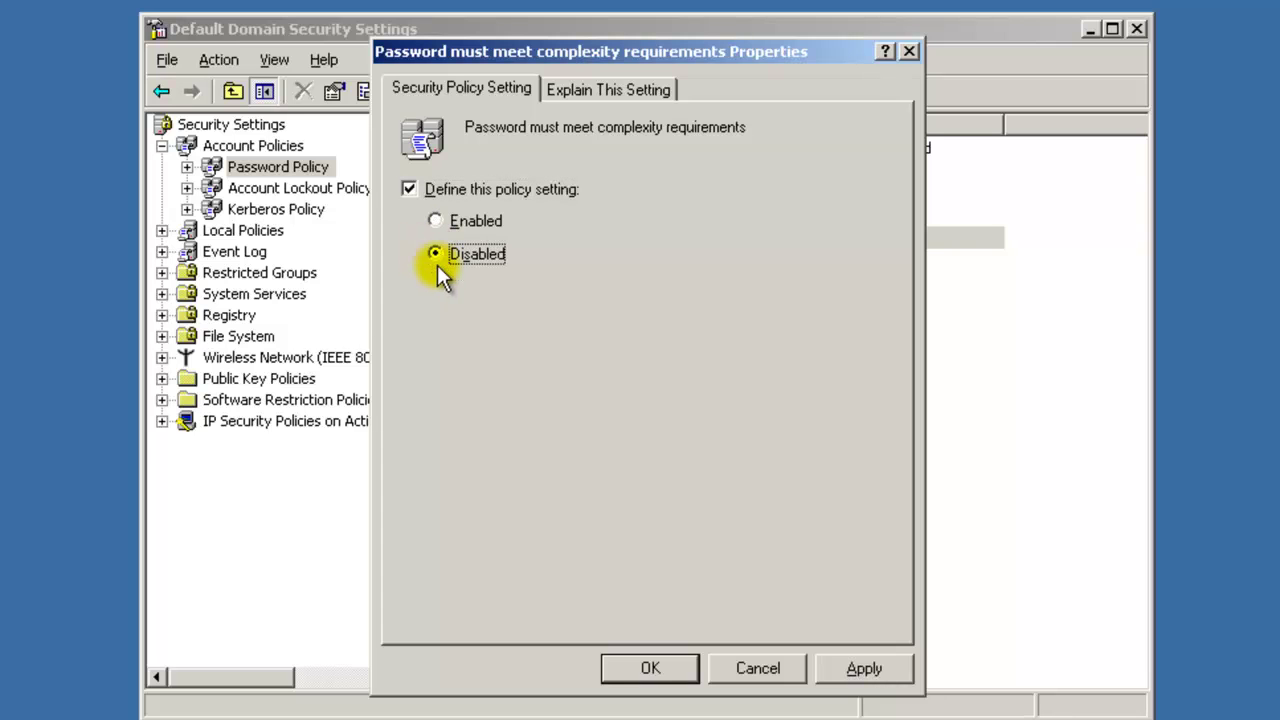
pyautogui.click(846, 665)
pyautogui.click(664, 668)
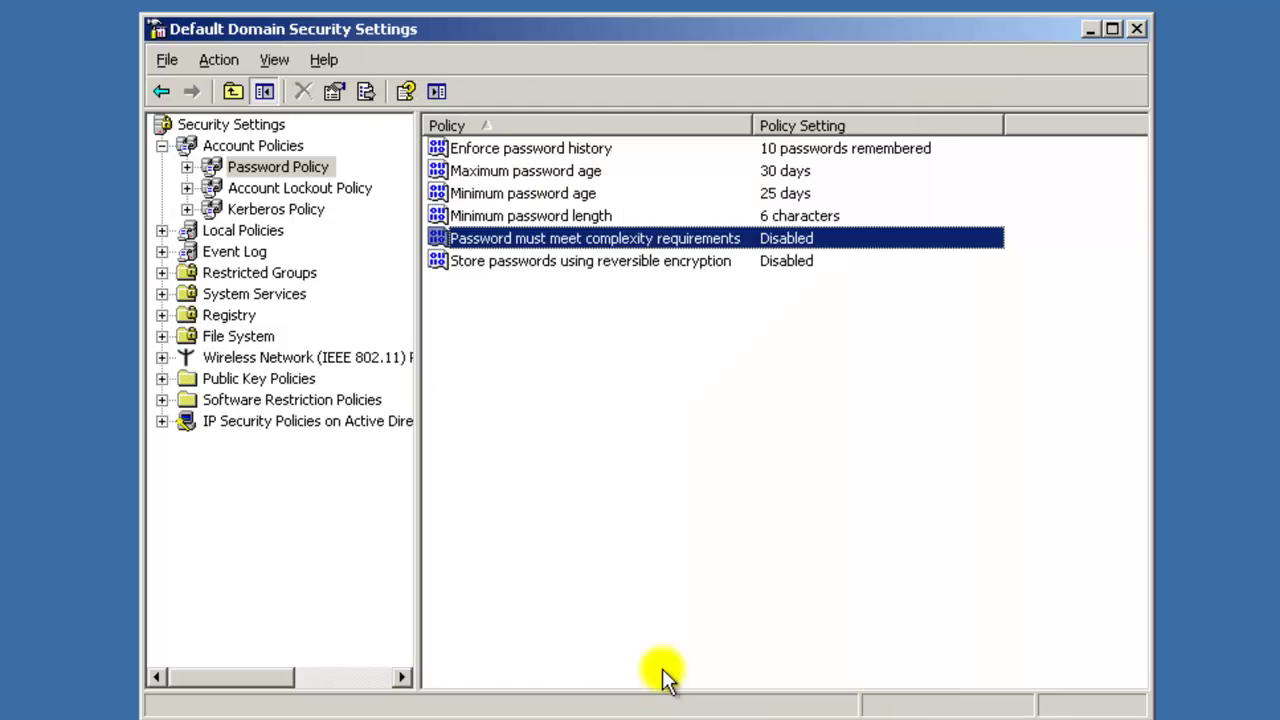
pyautogui.click(711, 417)
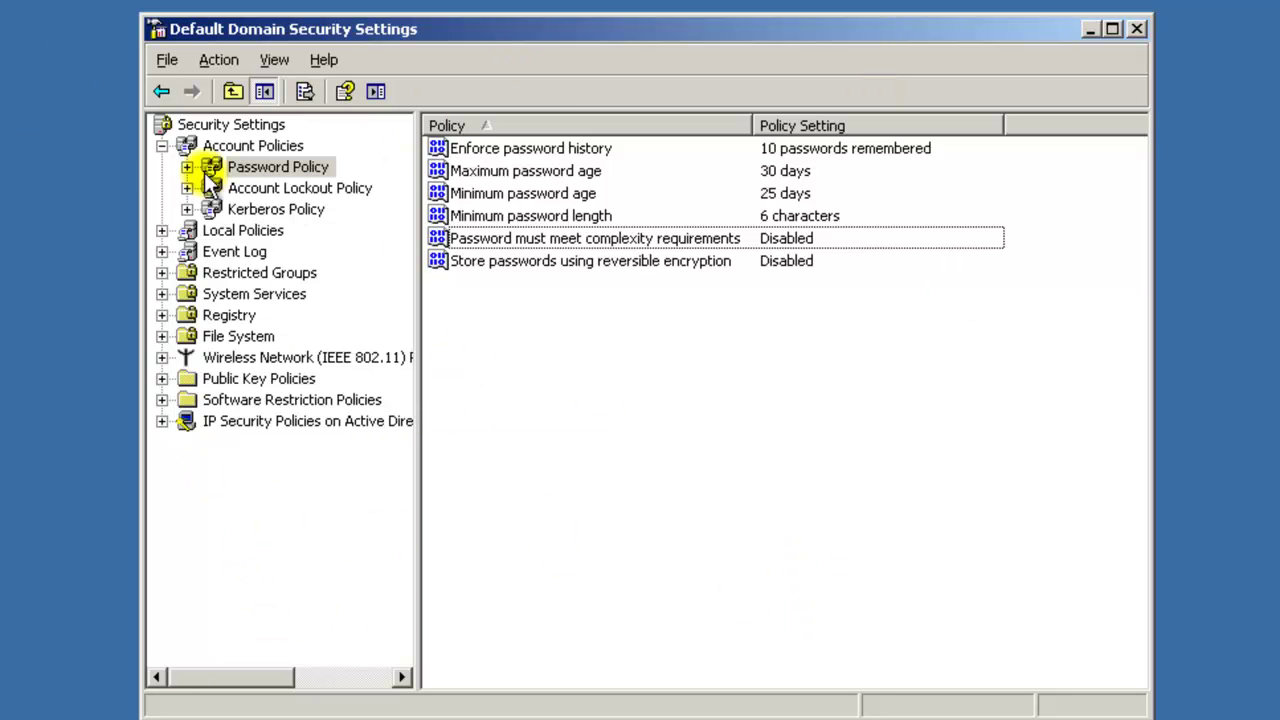
pyautogui.click(161, 146)
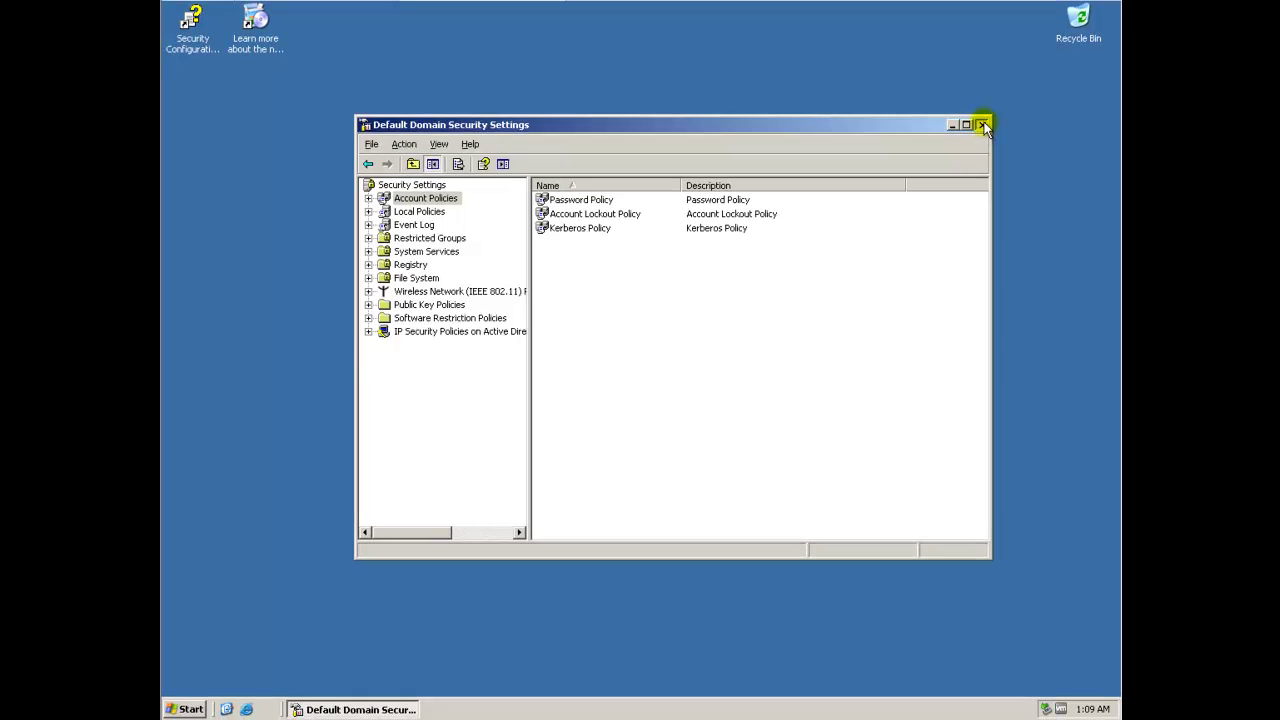
# Close the security settings window and launch Active Directory Users and Computers from Administrative Tools.
pyautogui.click(1012, 104)
pyautogui.click(186, 709)
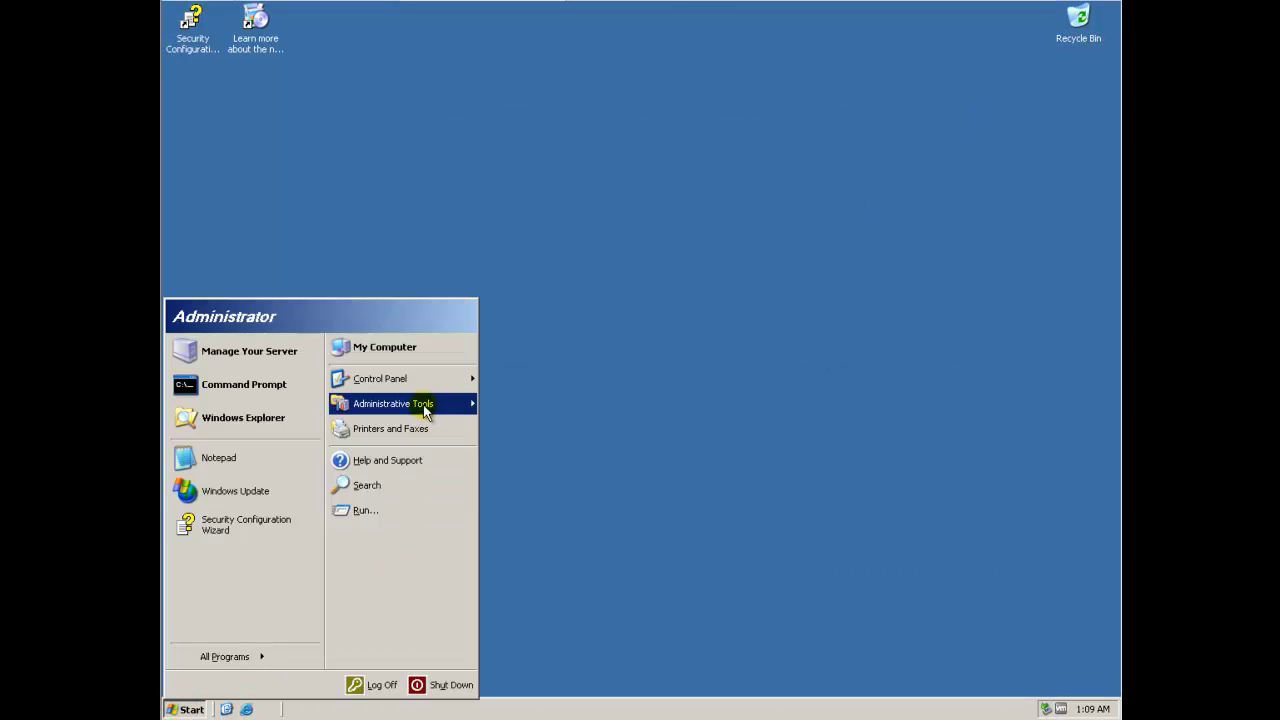
pyautogui.moveTo(423, 403)
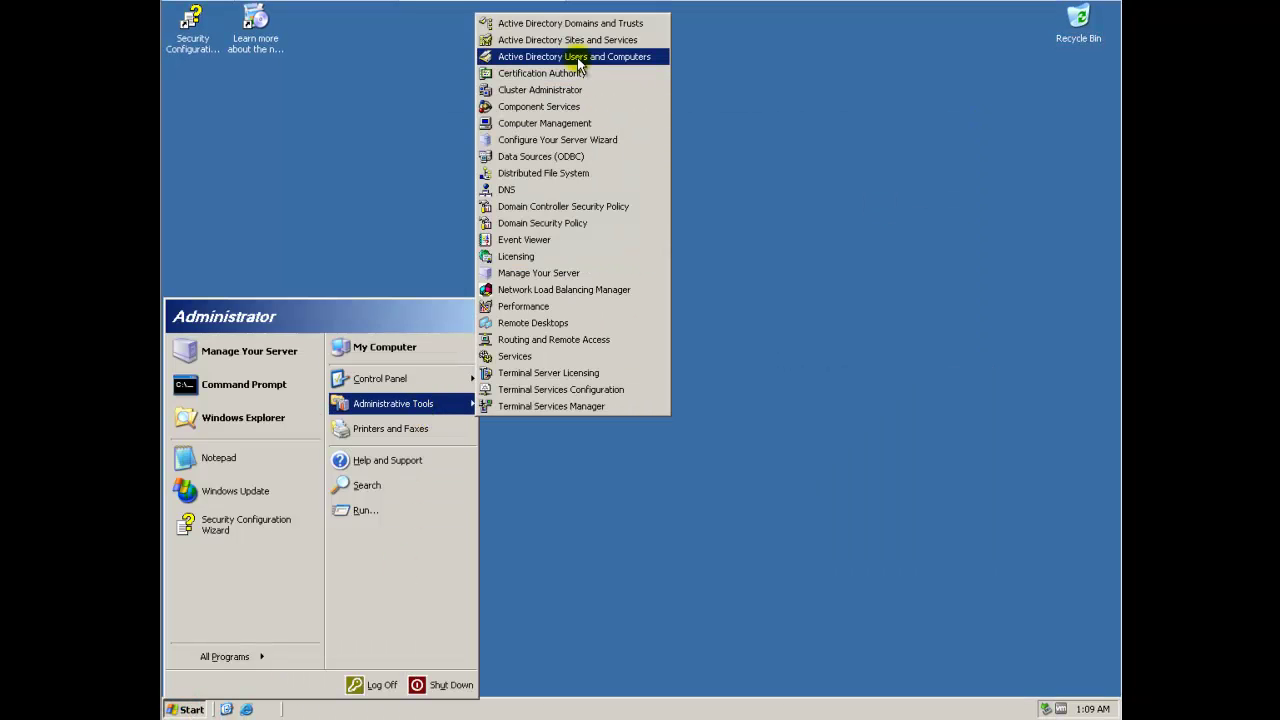
pyautogui.click(541, 57)
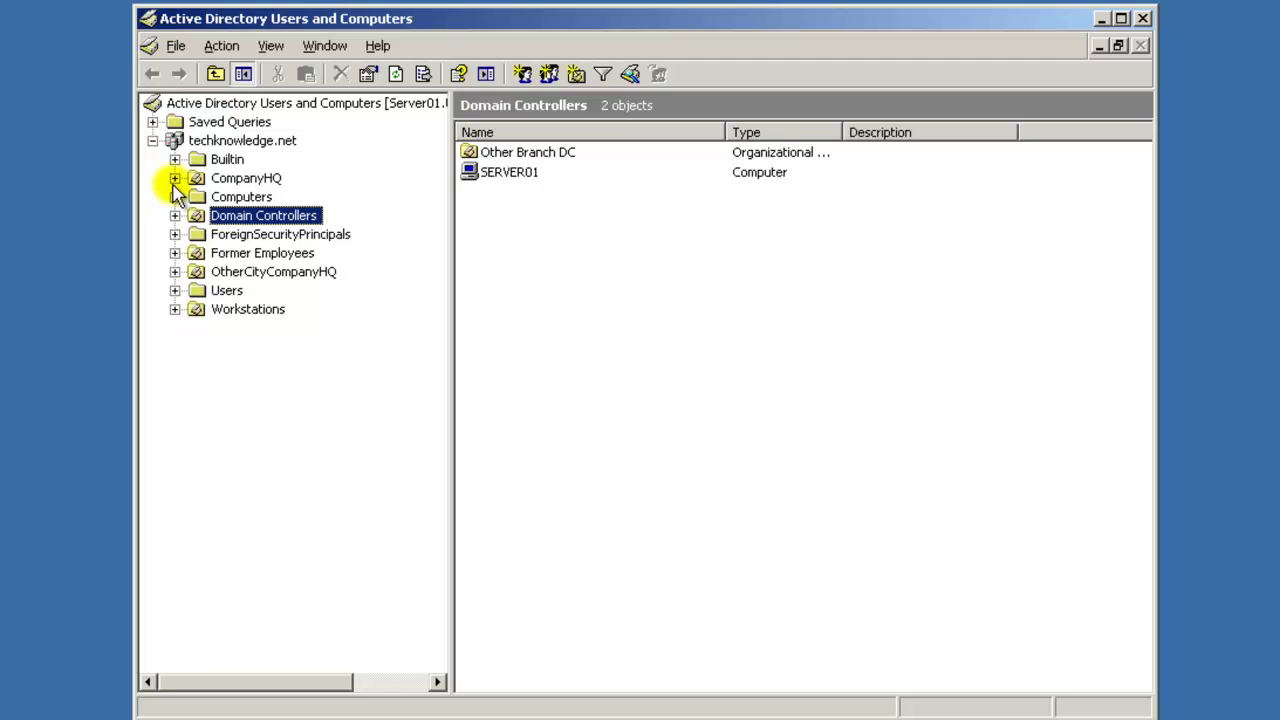
# Expand CompanyHQ > Information Technology and select the Management unit.
pyautogui.click(175, 178)
pyautogui.click(197, 215)
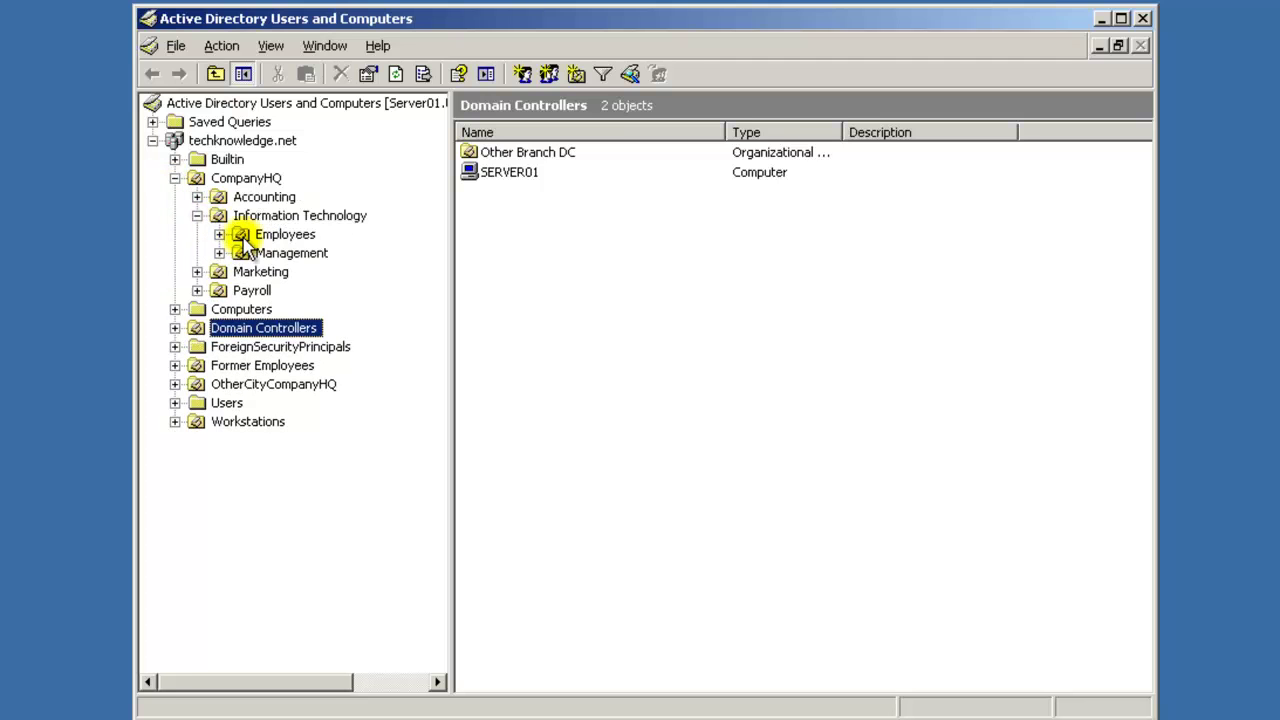
pyautogui.click(258, 253)
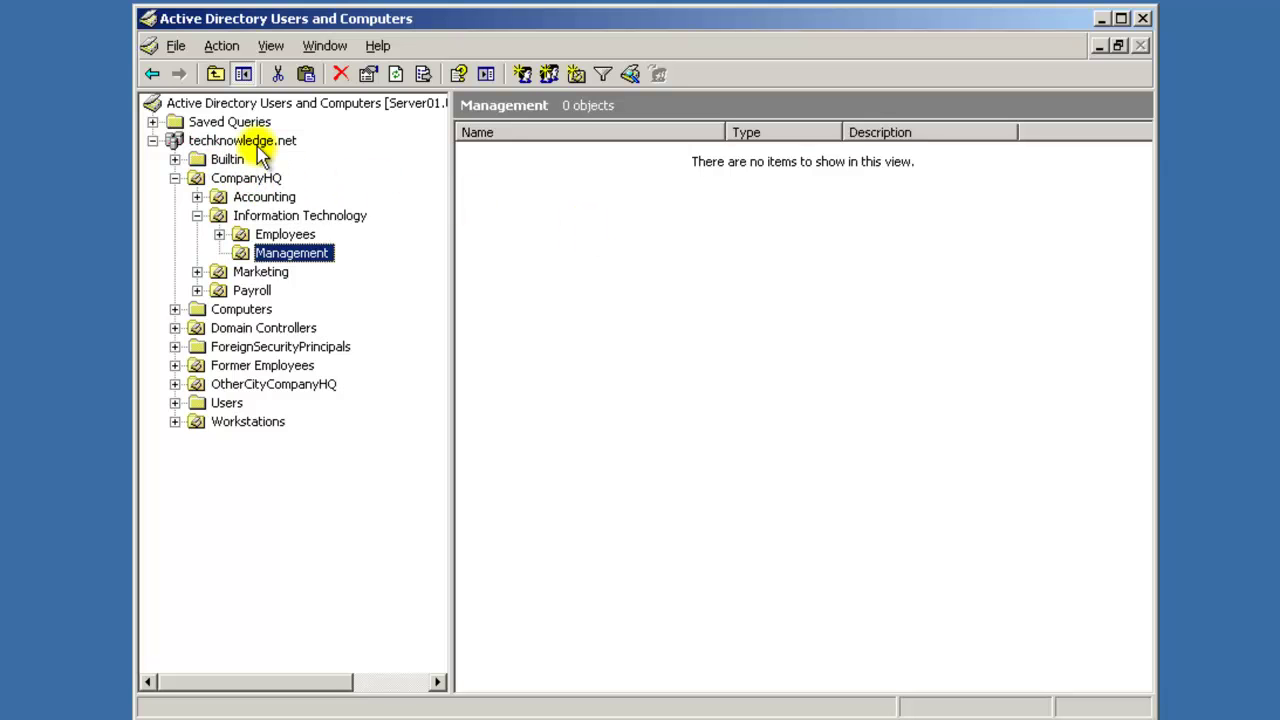
# Start a new user in Management, entering the user's name and logon name.
pyautogui.rightClick(676, 290)
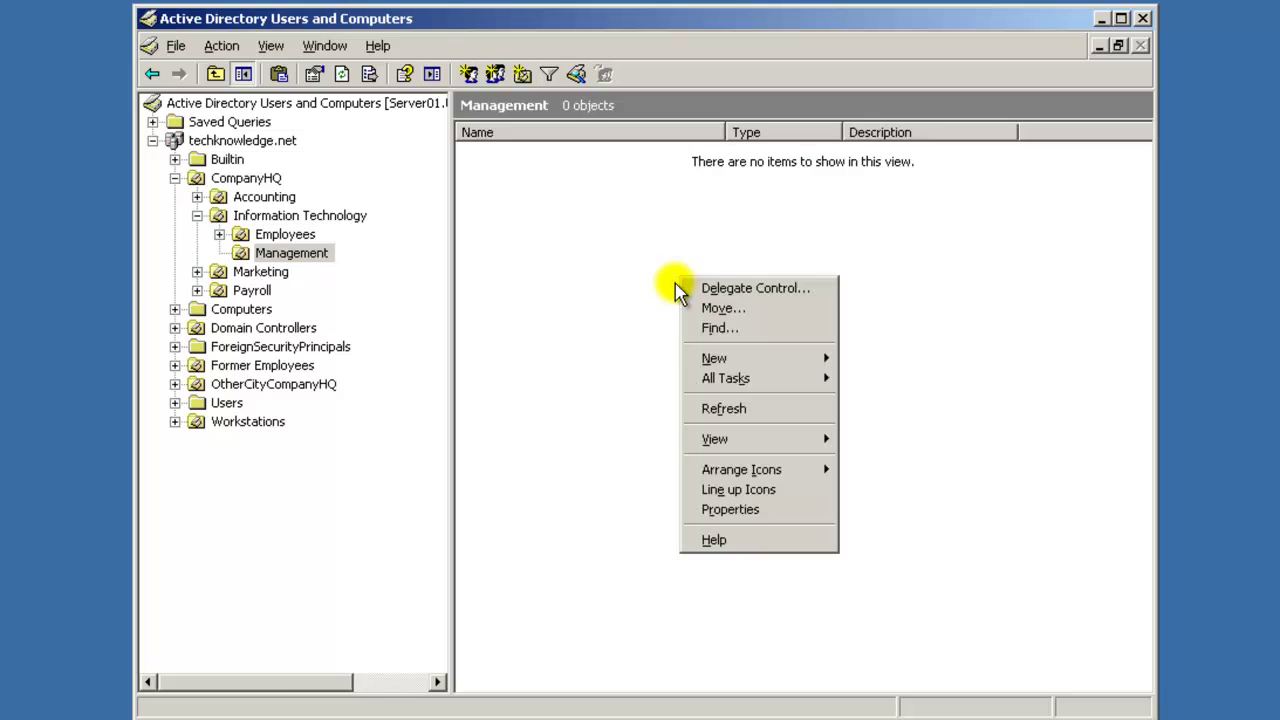
pyautogui.moveTo(763, 368)
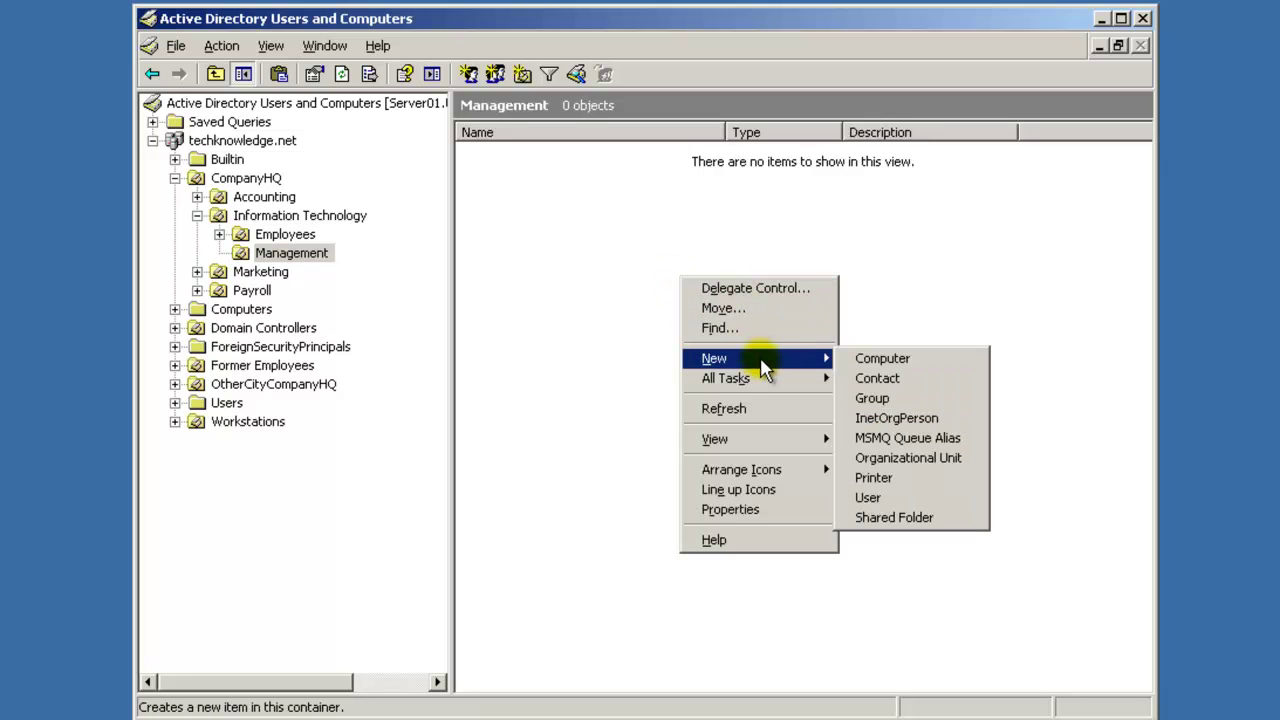
pyautogui.click(924, 505)
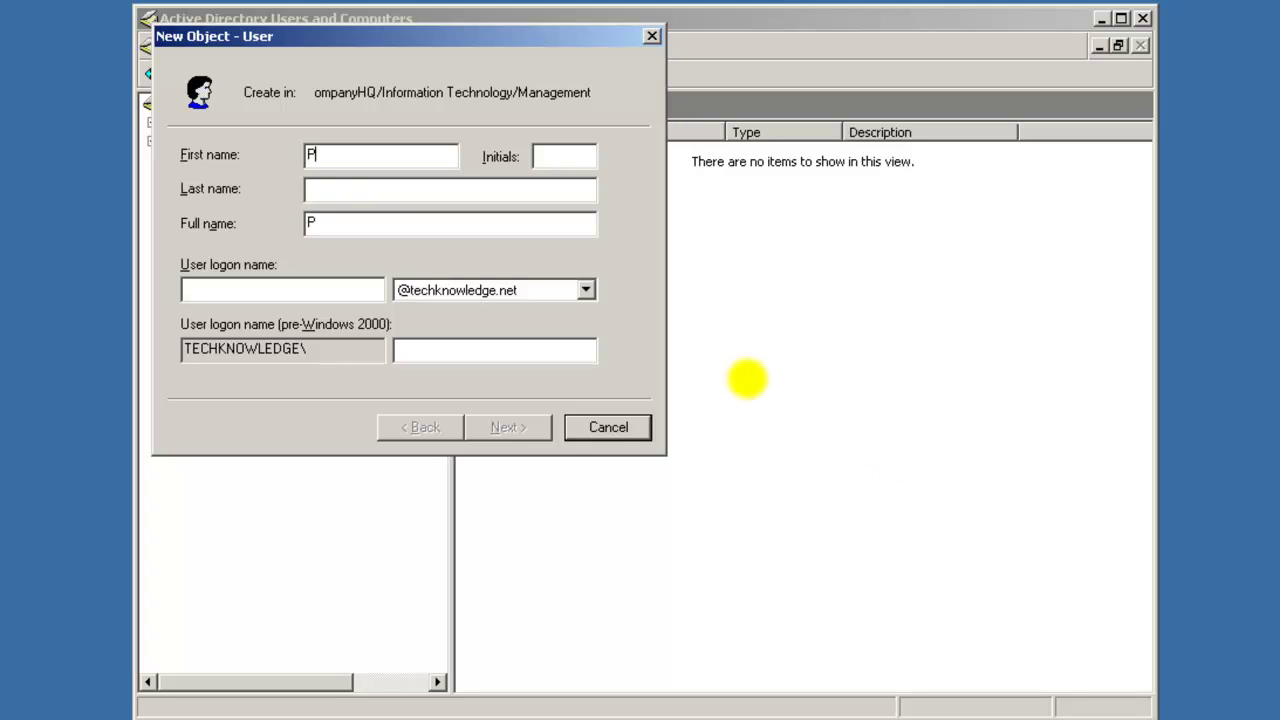
pyautogui.write('St.Onge')
pyautogui.press('Tab')
pyautogui.press('Tab')
pyautogui.write('pst')
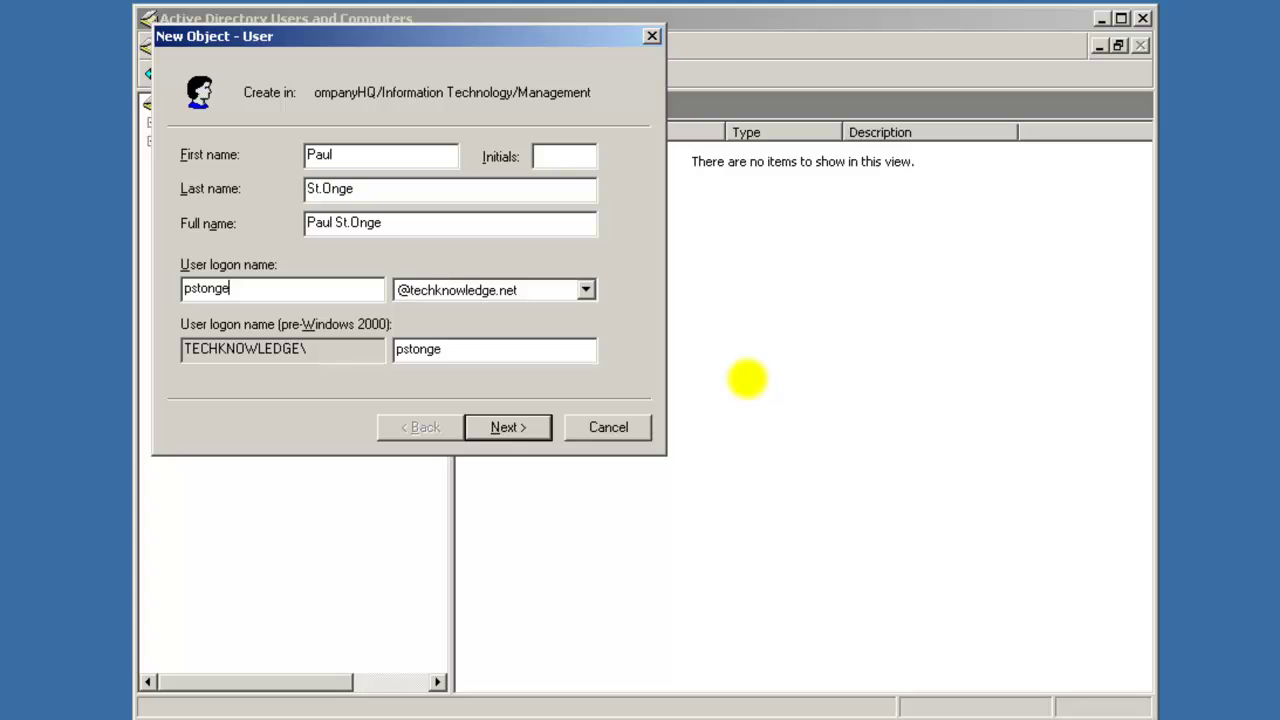
pyautogui.click(530, 429)
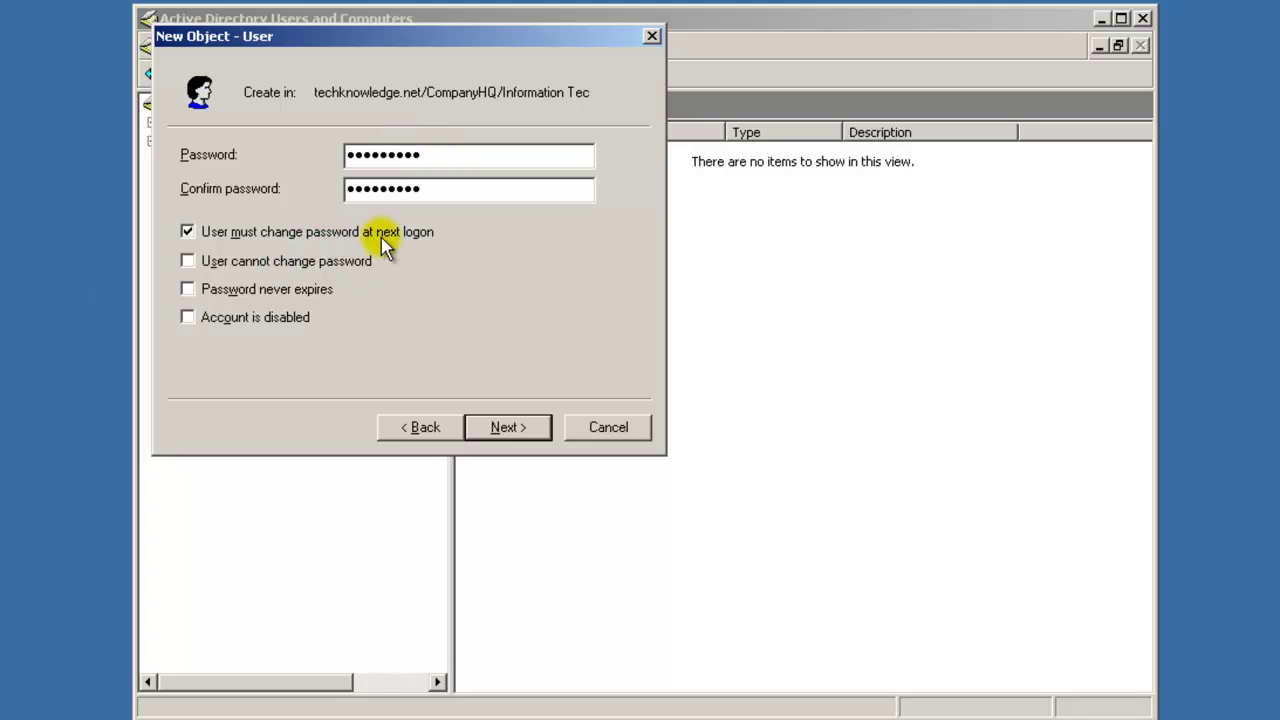
# Clear 'User must change password at next logon' and check 'User cannot change password'.
pyautogui.click(188, 260)
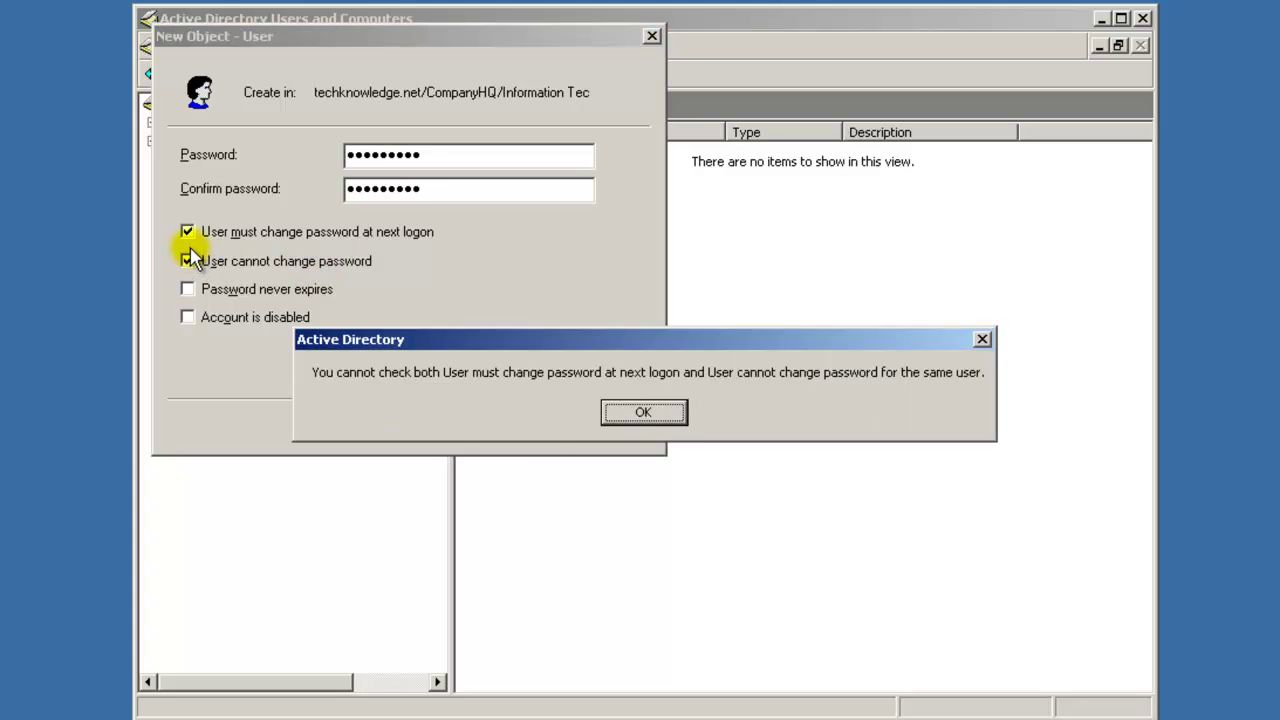
pyautogui.click(643, 410)
pyautogui.click(188, 231)
pyautogui.click(188, 260)
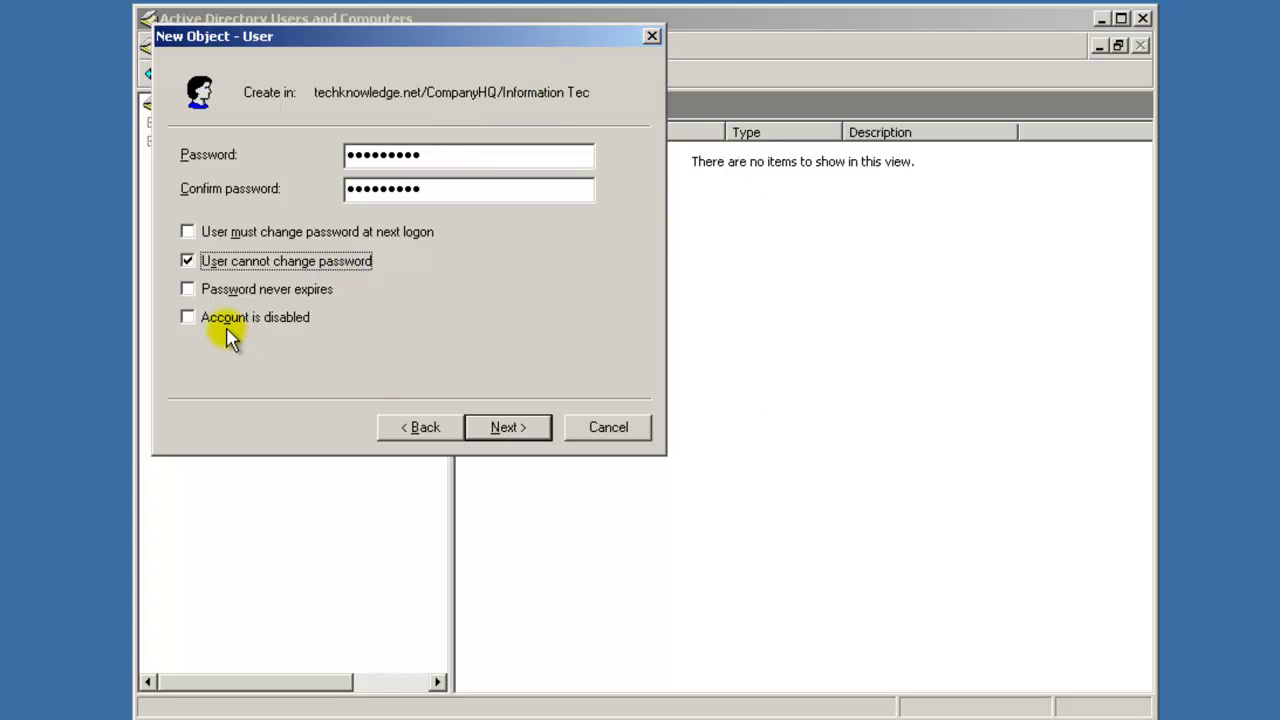
# Finish the New Object - User wizard so the account is listed in Management (1 object).
pyautogui.click(521, 426)
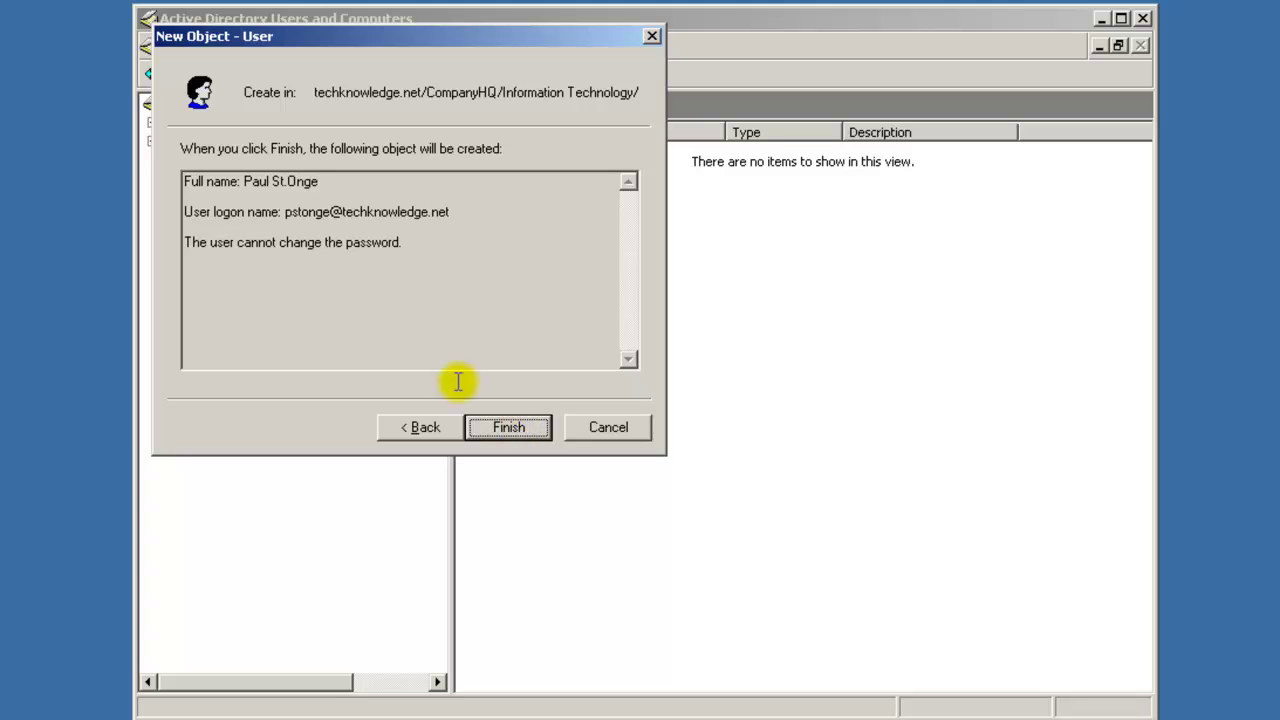
pyautogui.click(512, 428)
pyautogui.click(543, 225)
pyautogui.click(524, 155)
pyautogui.click(555, 212)
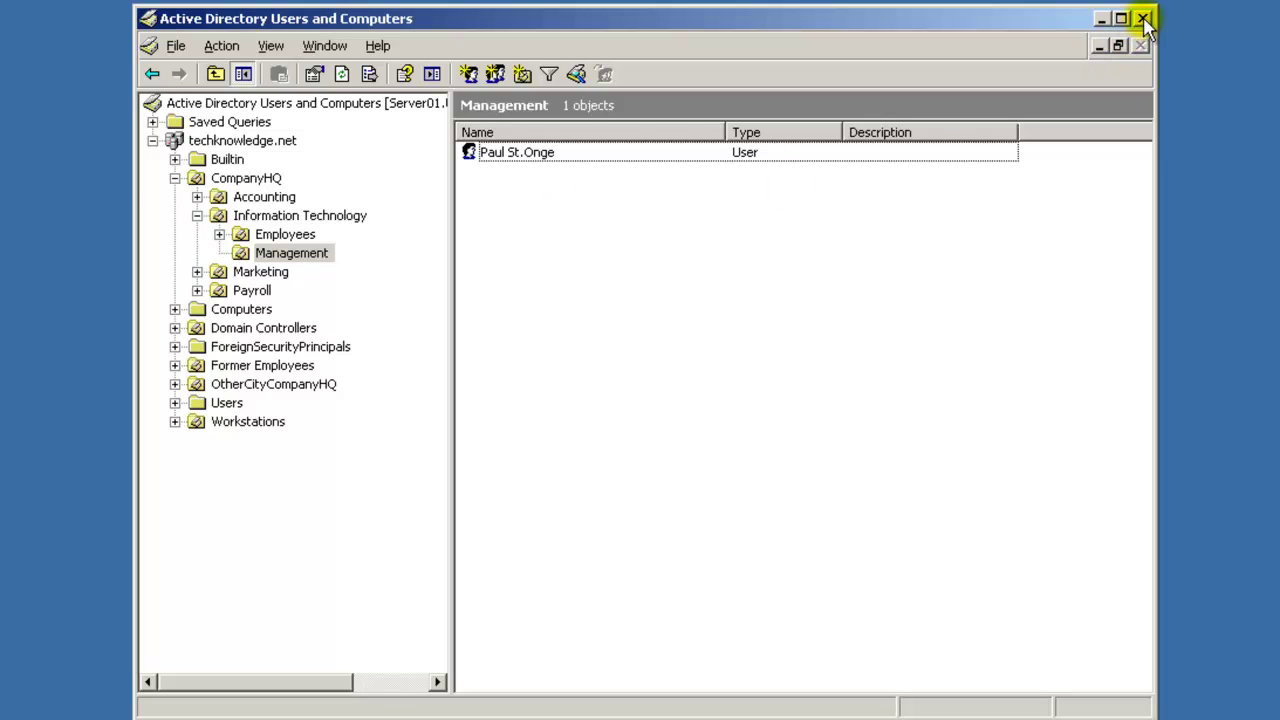